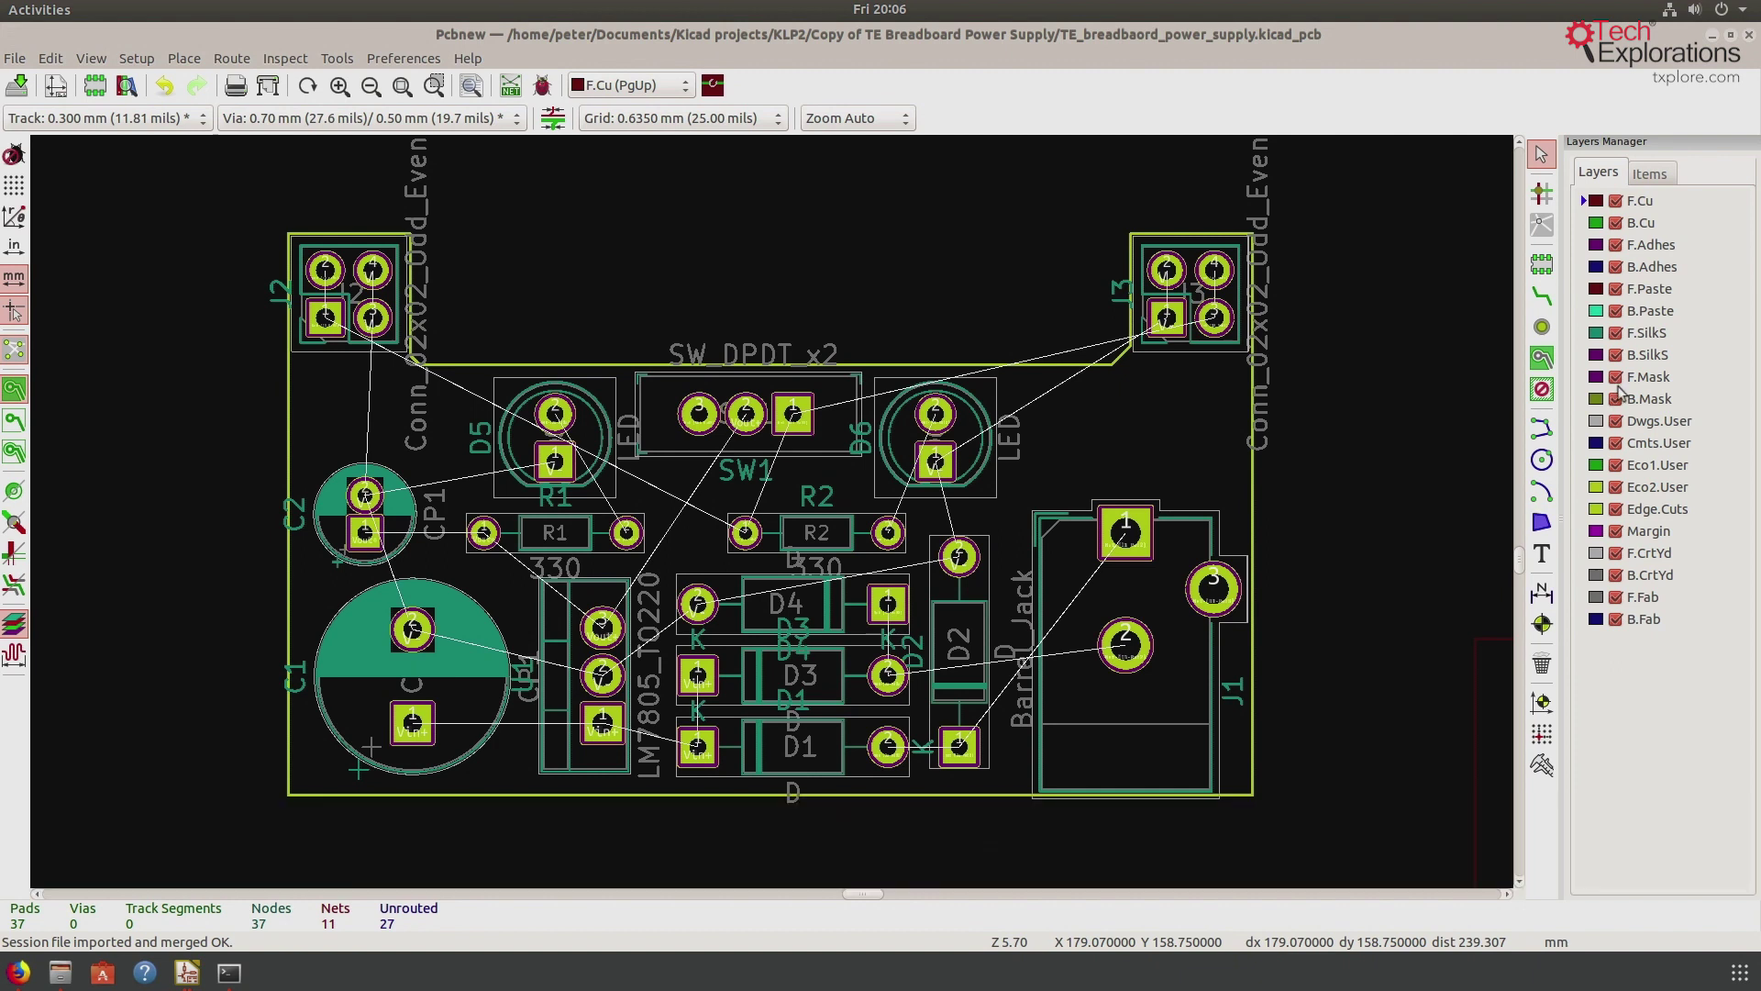
Highlight the LayoutEditor package sentence on the Using with KiCAD page and open the LayoutEditor installation page
right_click(1121, 416)
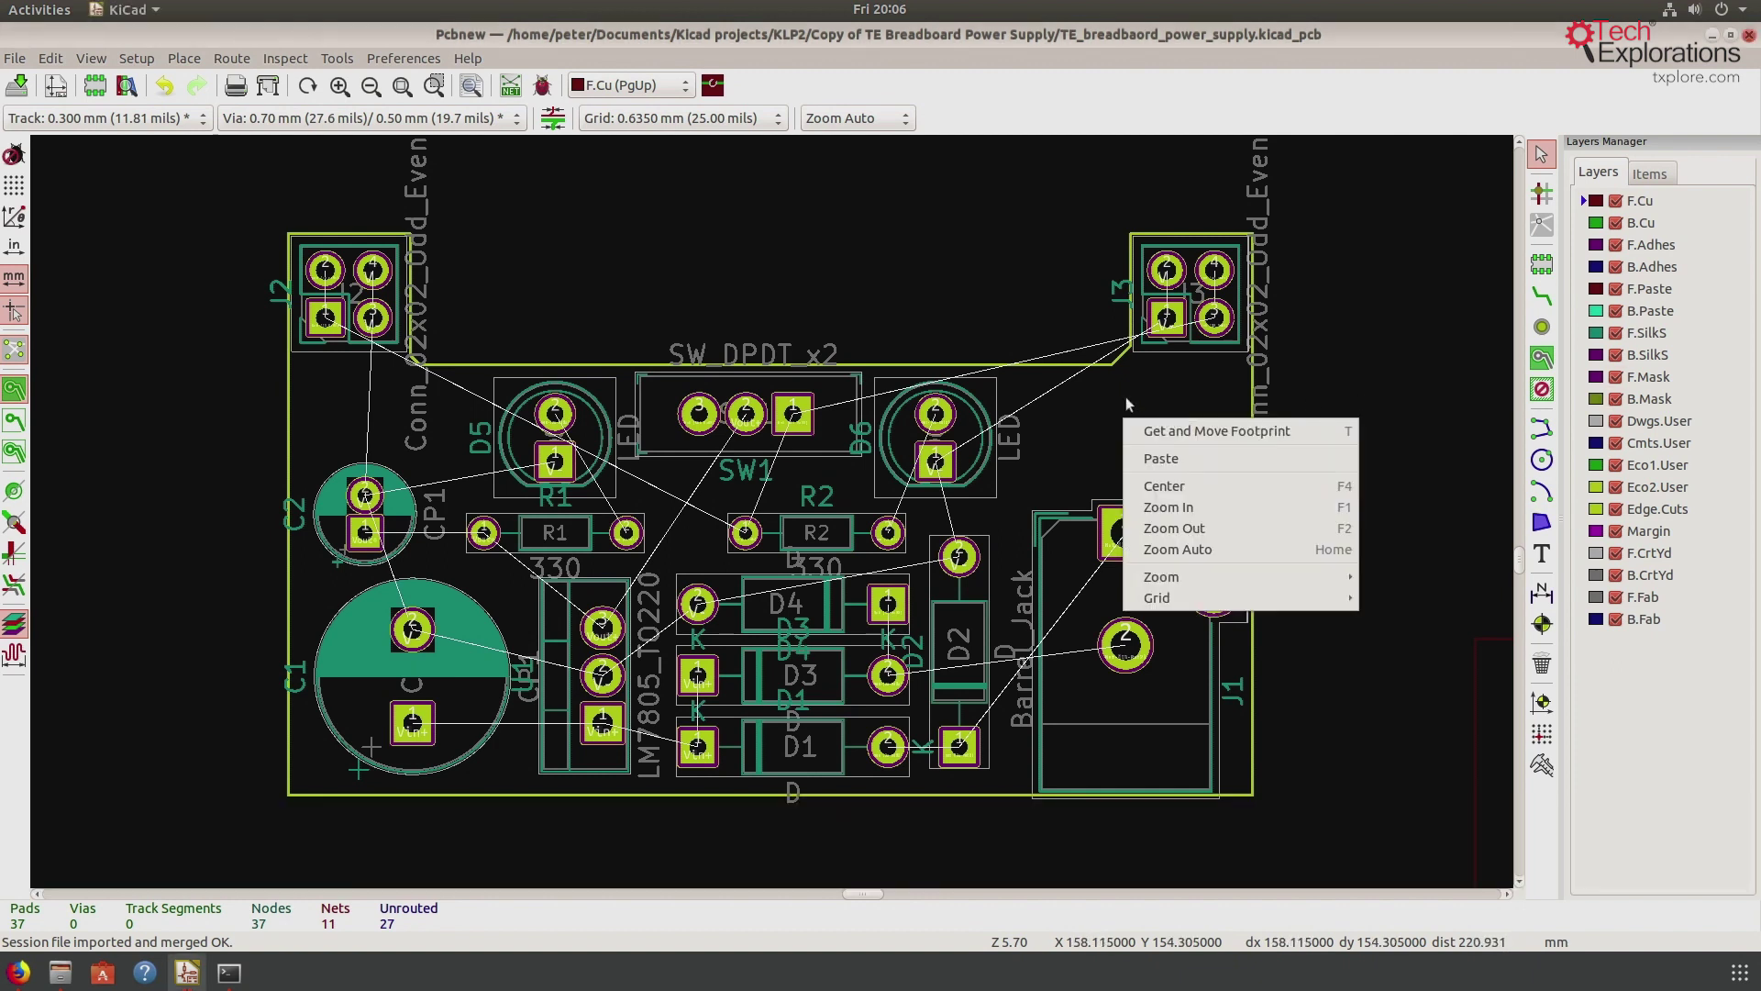
left_click(1345, 334)
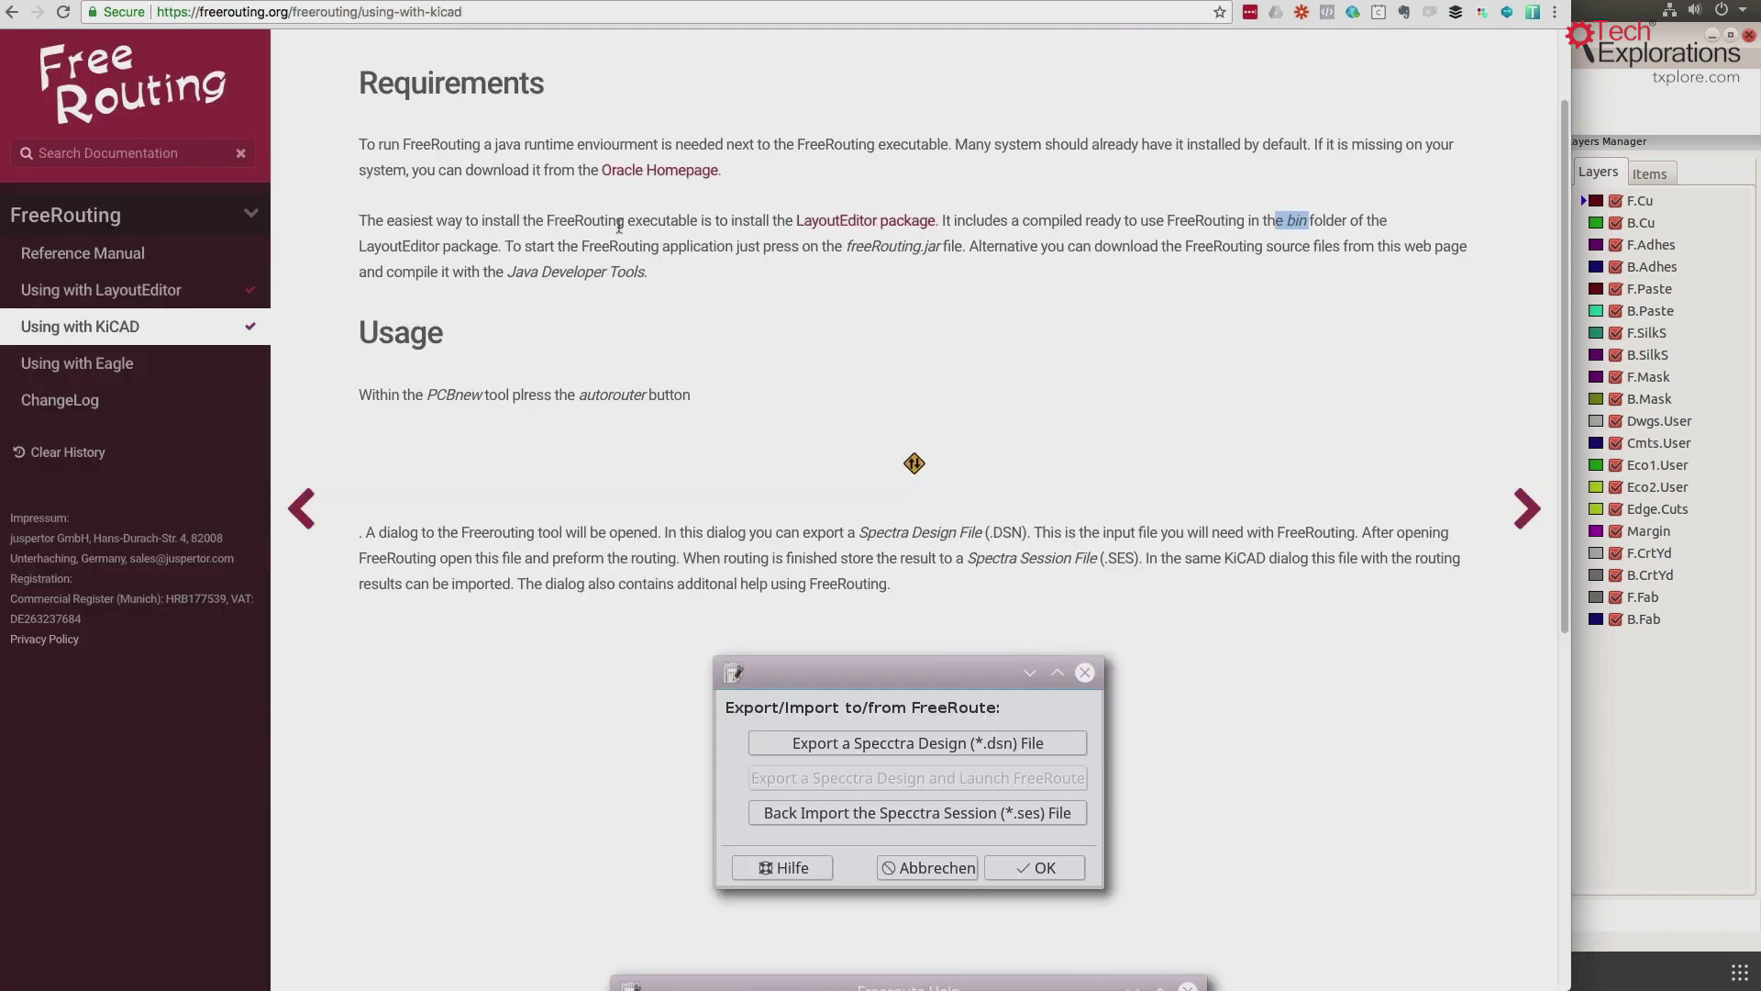
scroll(795, 349, "up", 3)
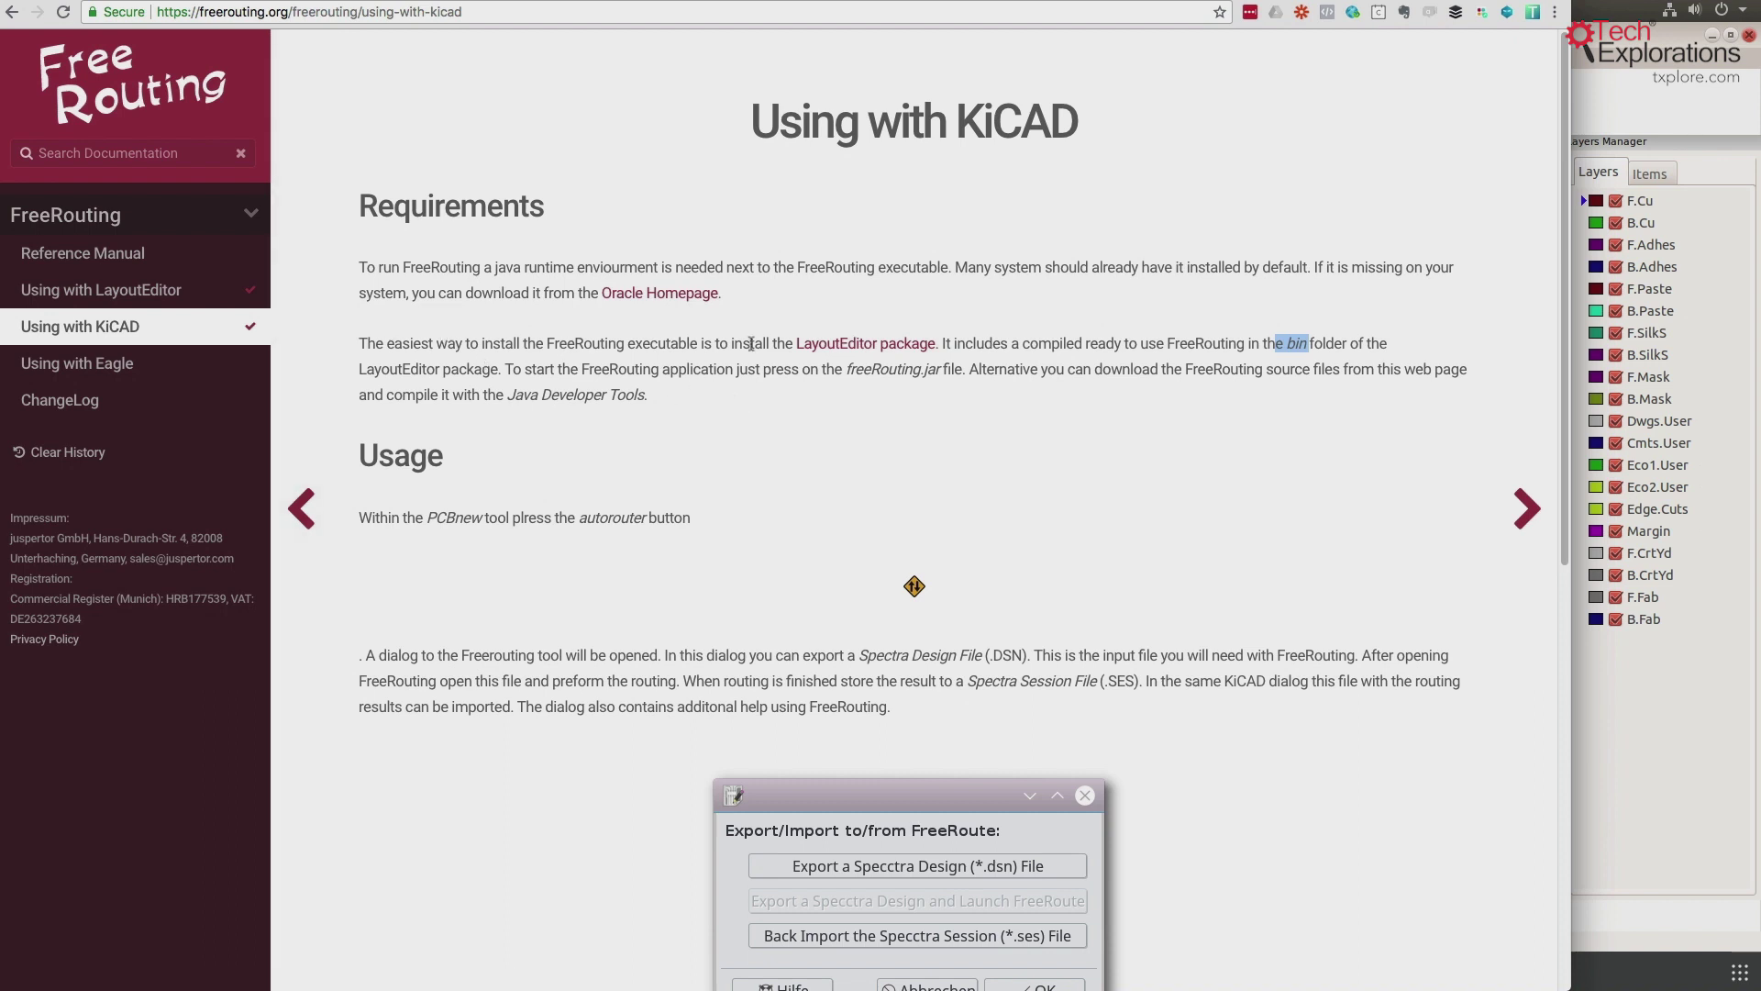
left_click(752, 344)
left_click_drag(718, 343, 982, 343)
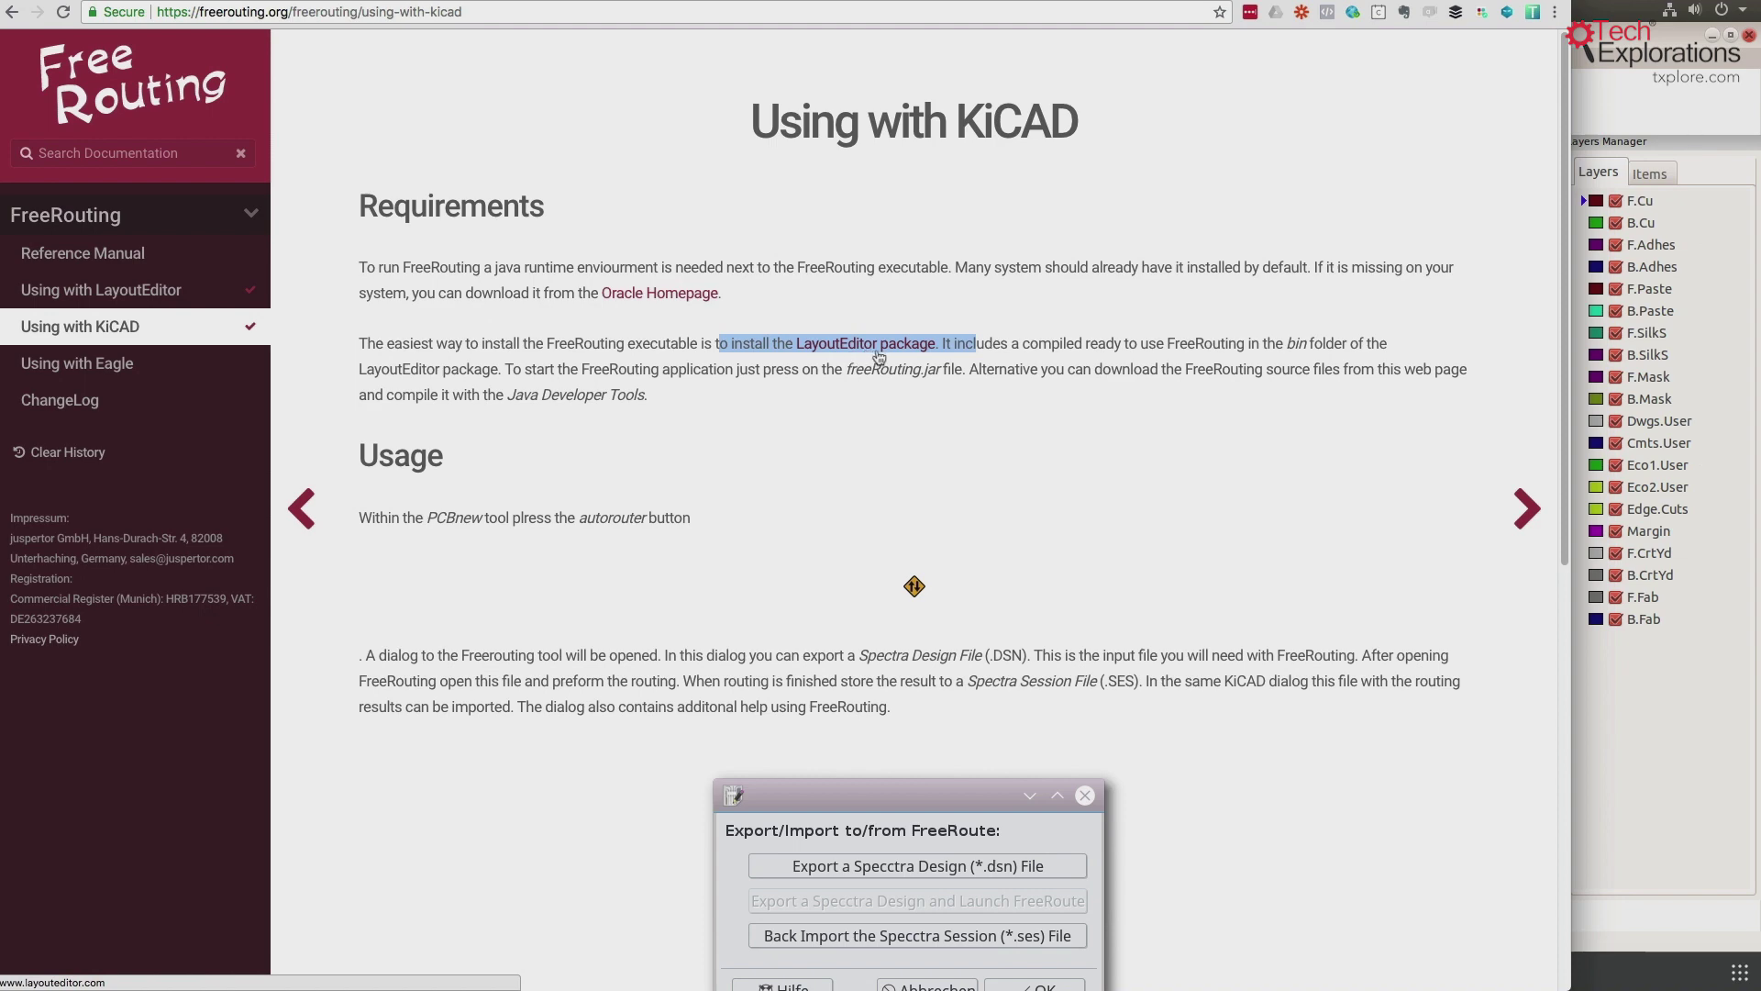
key("ctrl+Tab")
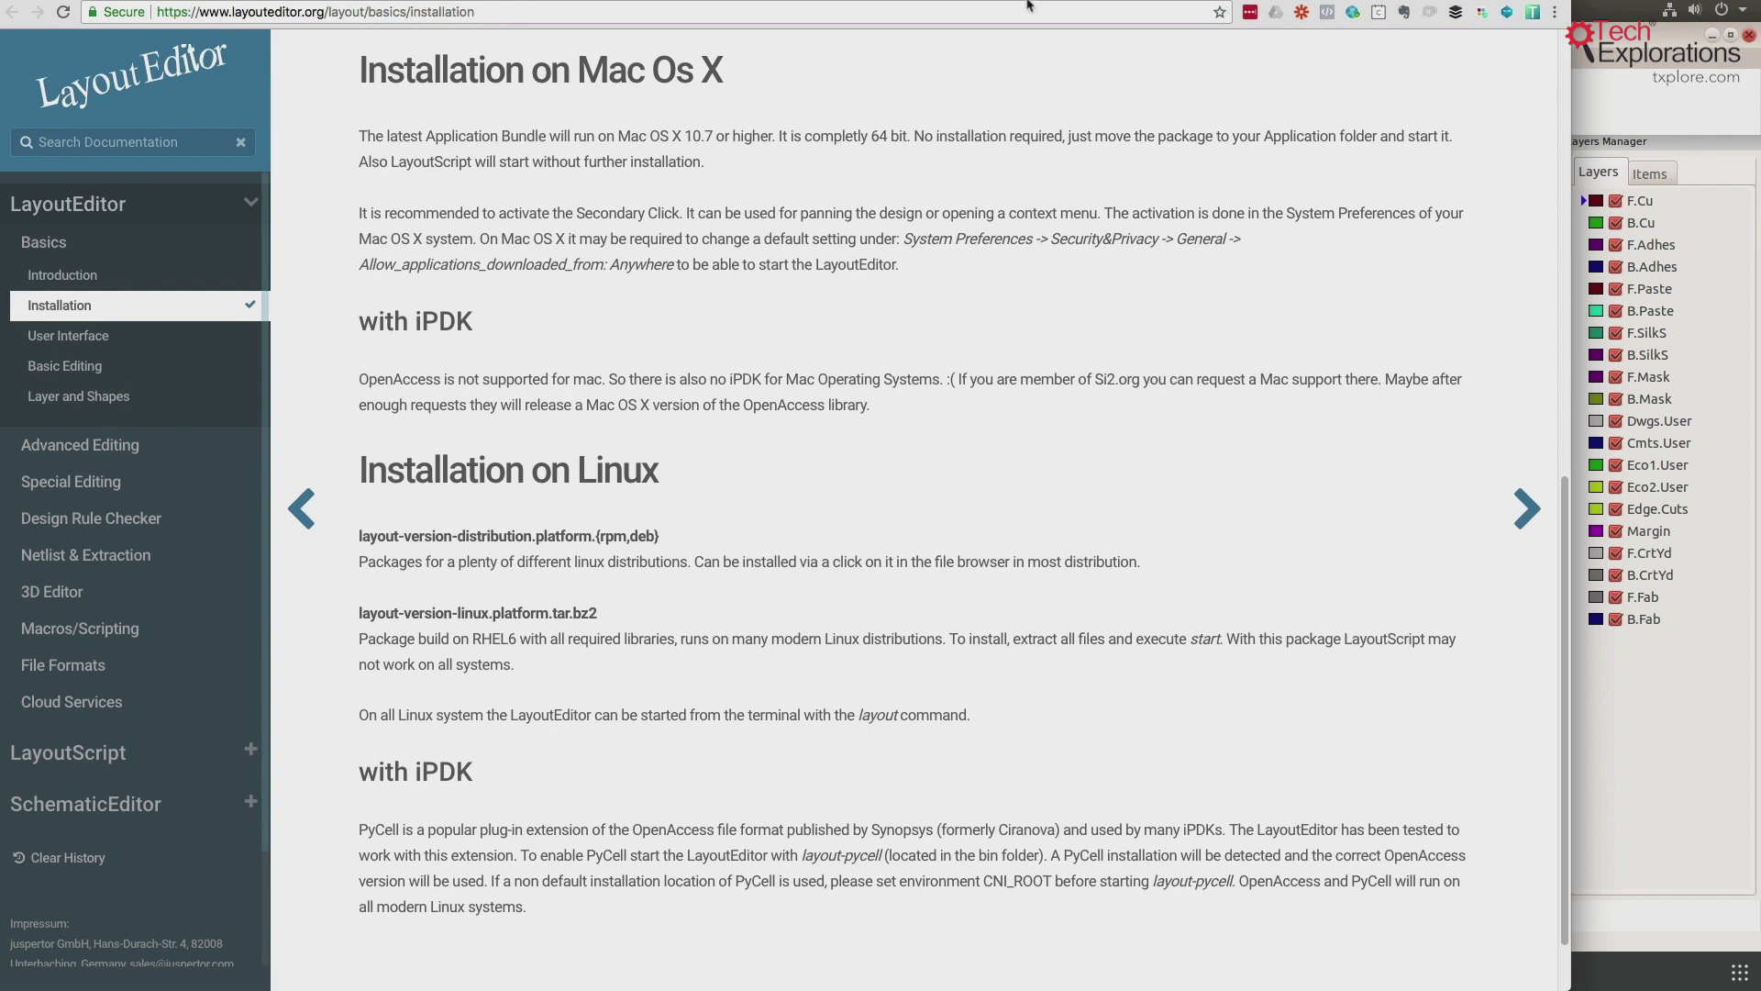
Cut the address back to layouteditor.org and load the LayoutEditor home page
left_click(341, 16)
left_click_drag(333, 13, 525, 22)
key("BackSpace")
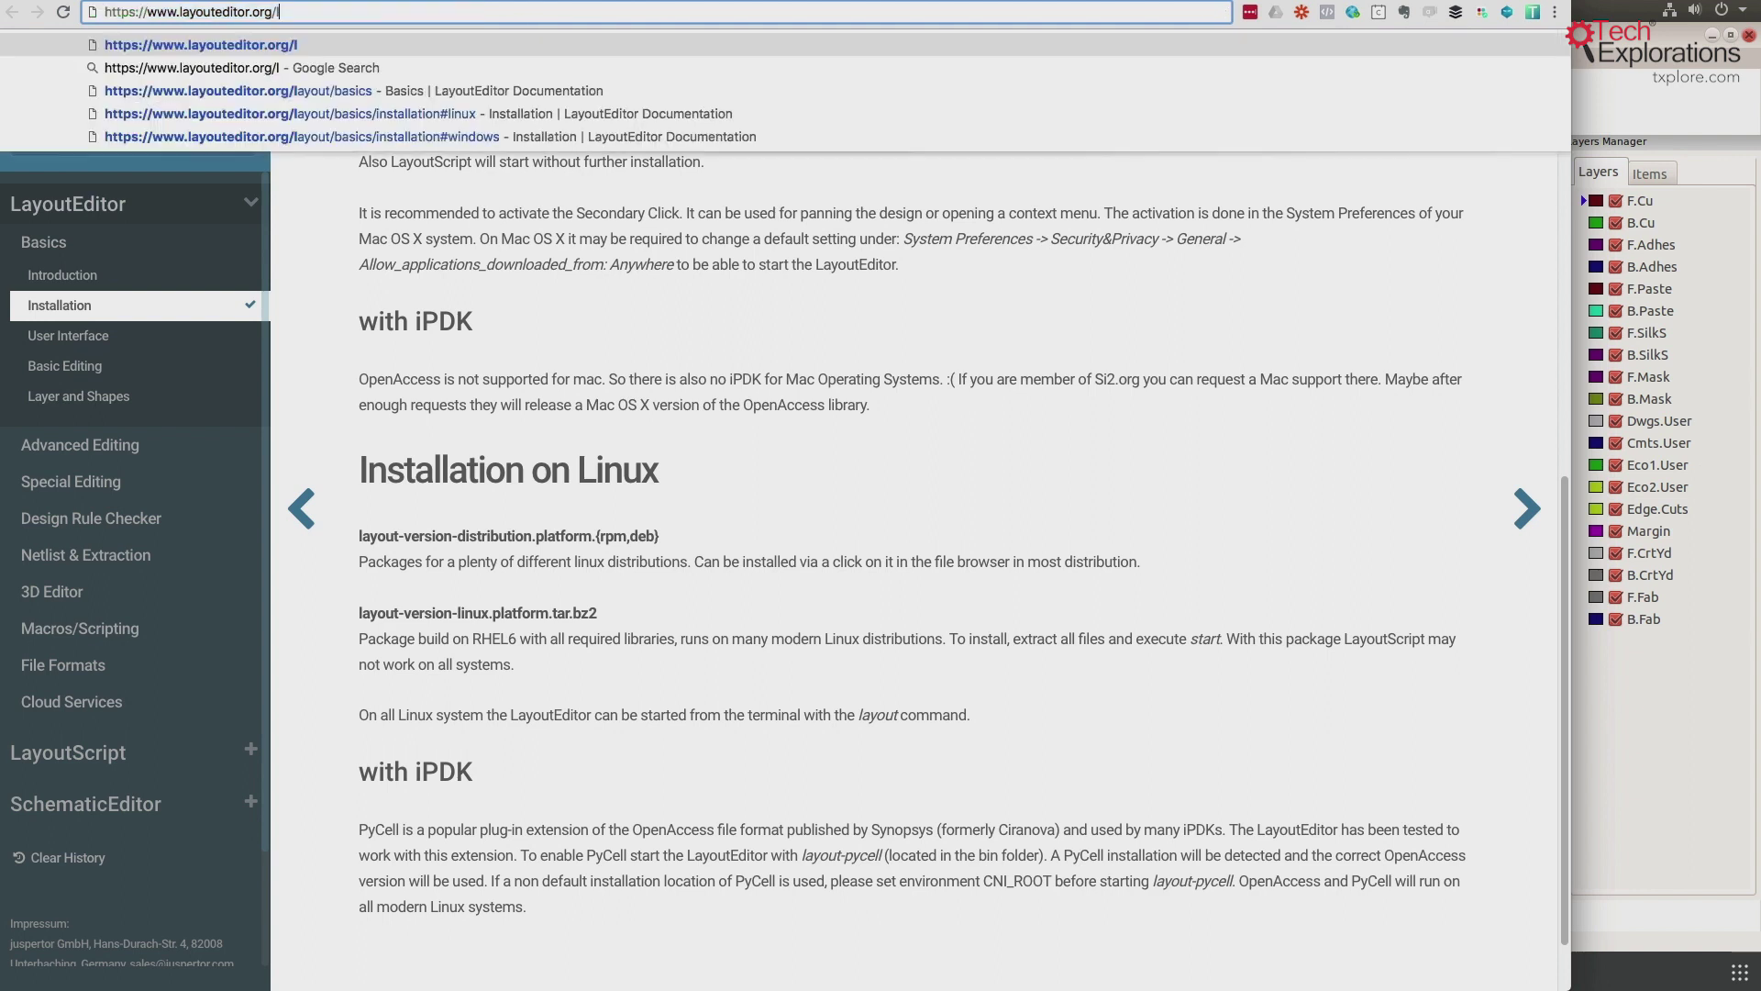
key("Return")
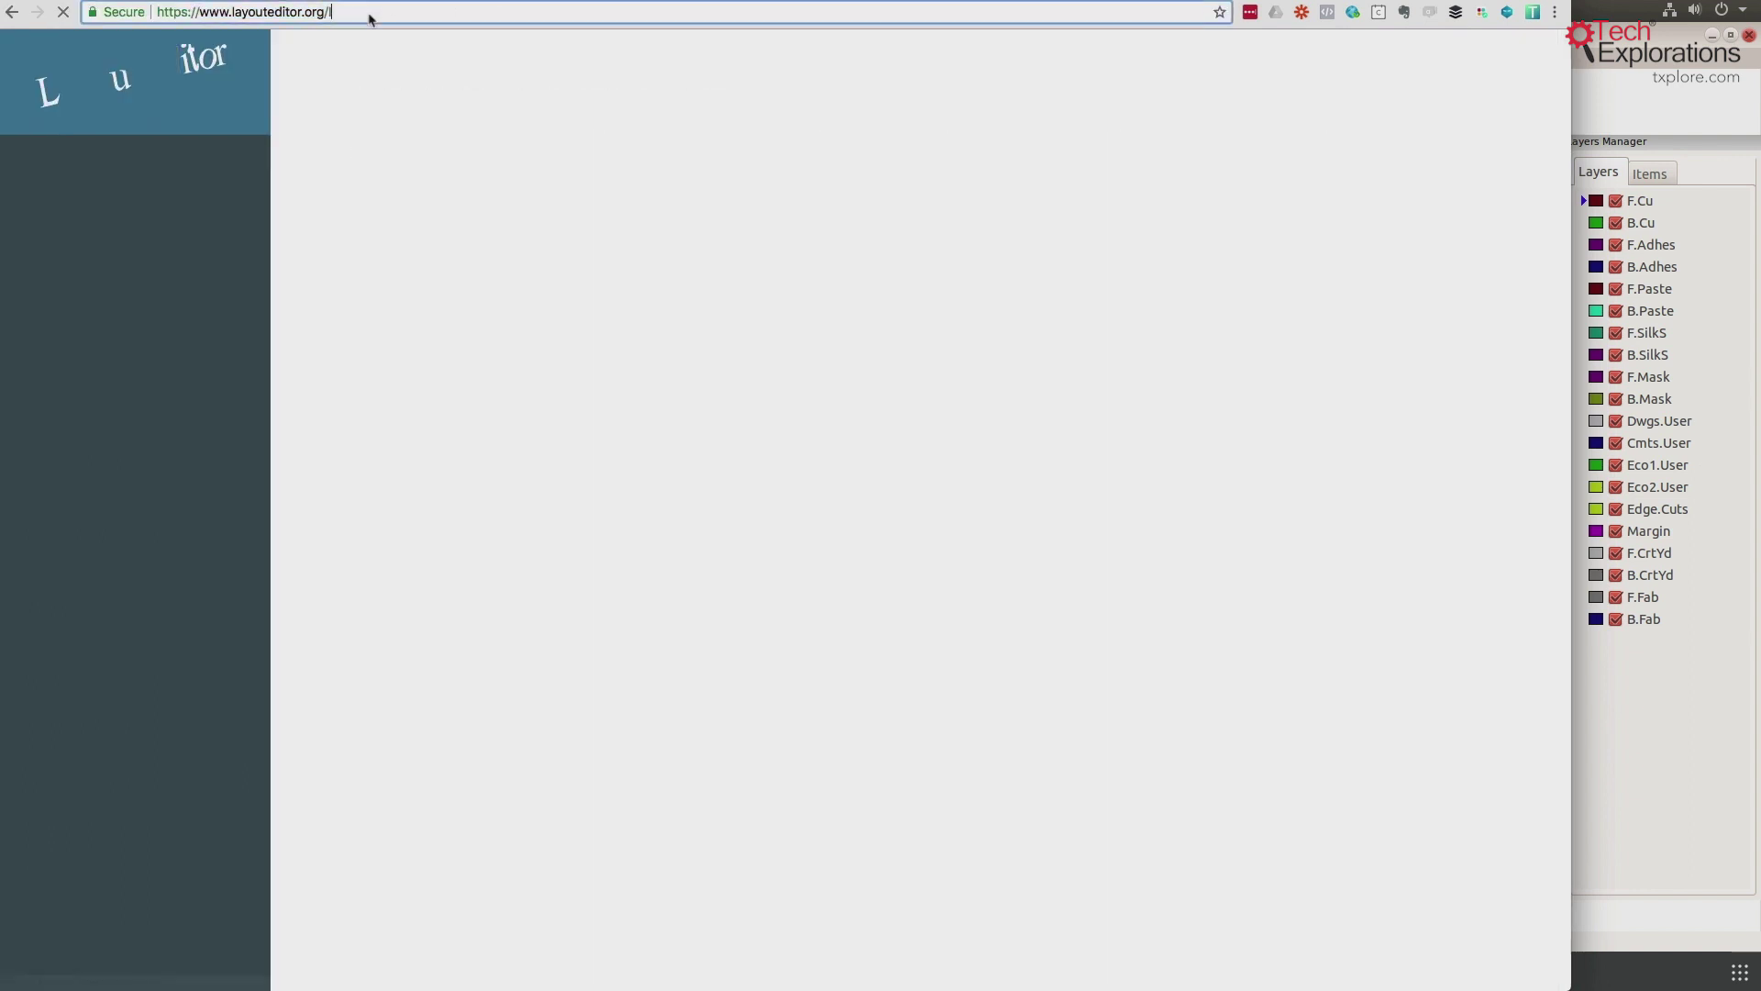
key("BackSpace")
key("Return")
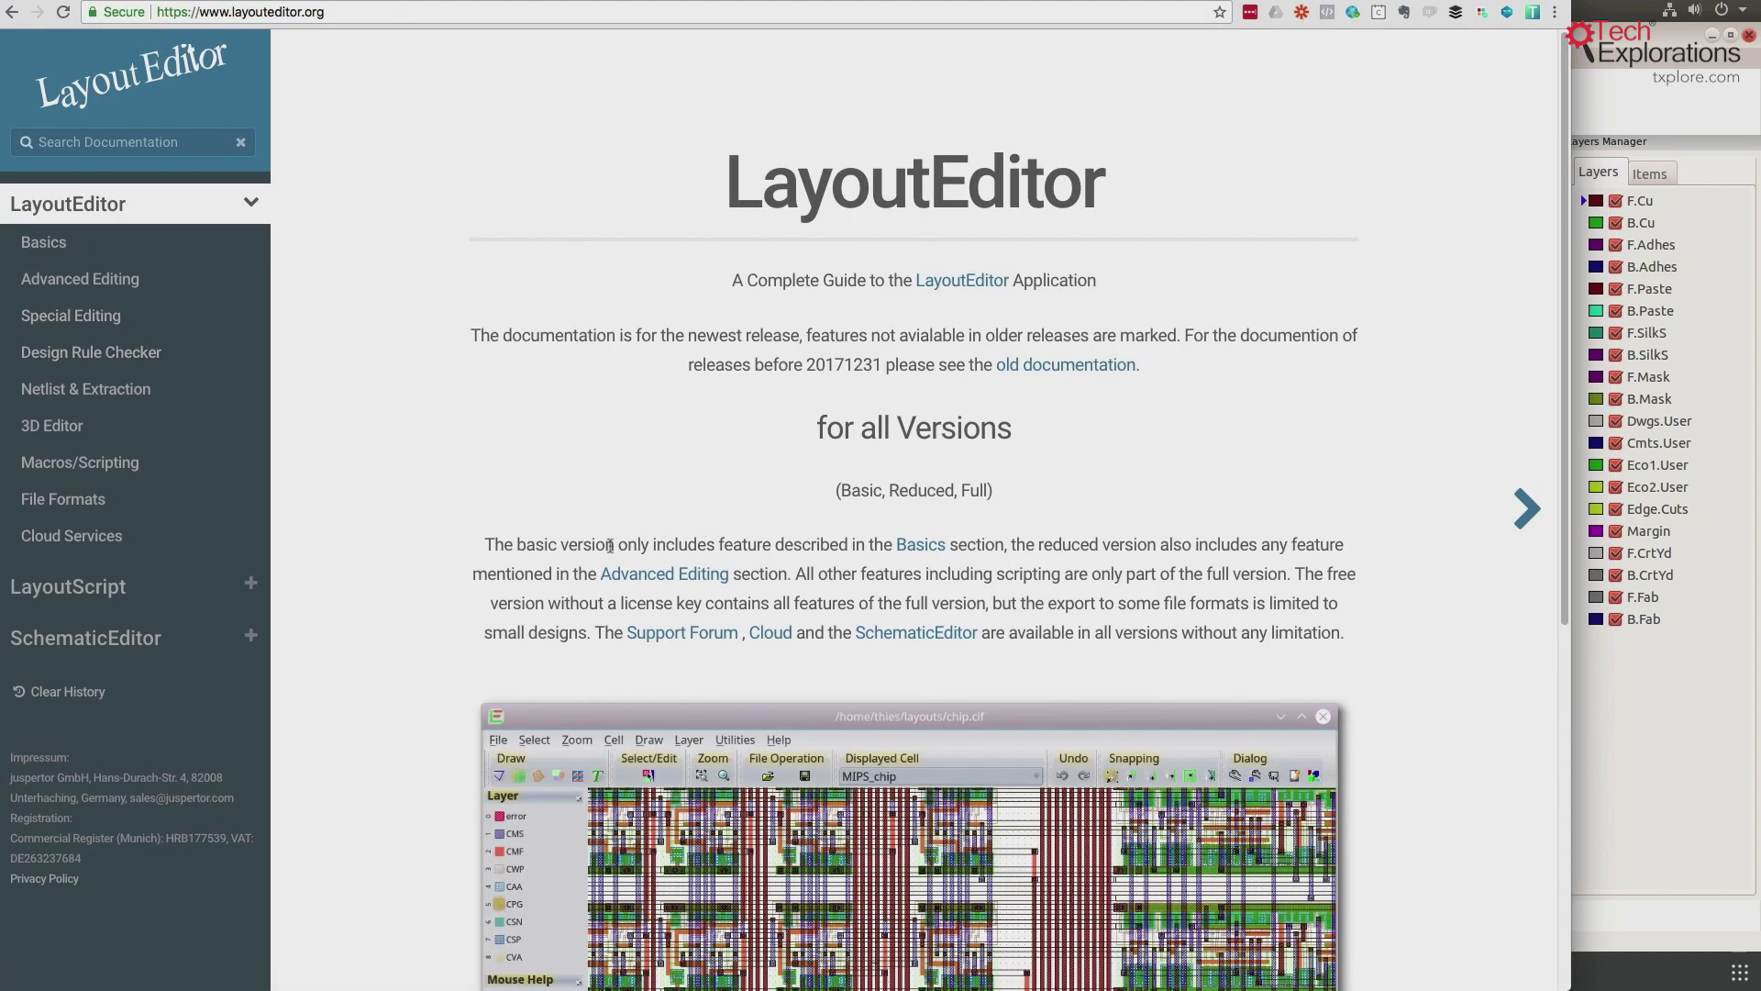
Visit the download page via Basics > Installation, then go back to FreeRouting's KiCad page
scroll(605, 542, "down", 2)
scroll(611, 542, "up", 2)
scroll(612, 541, "down", 2)
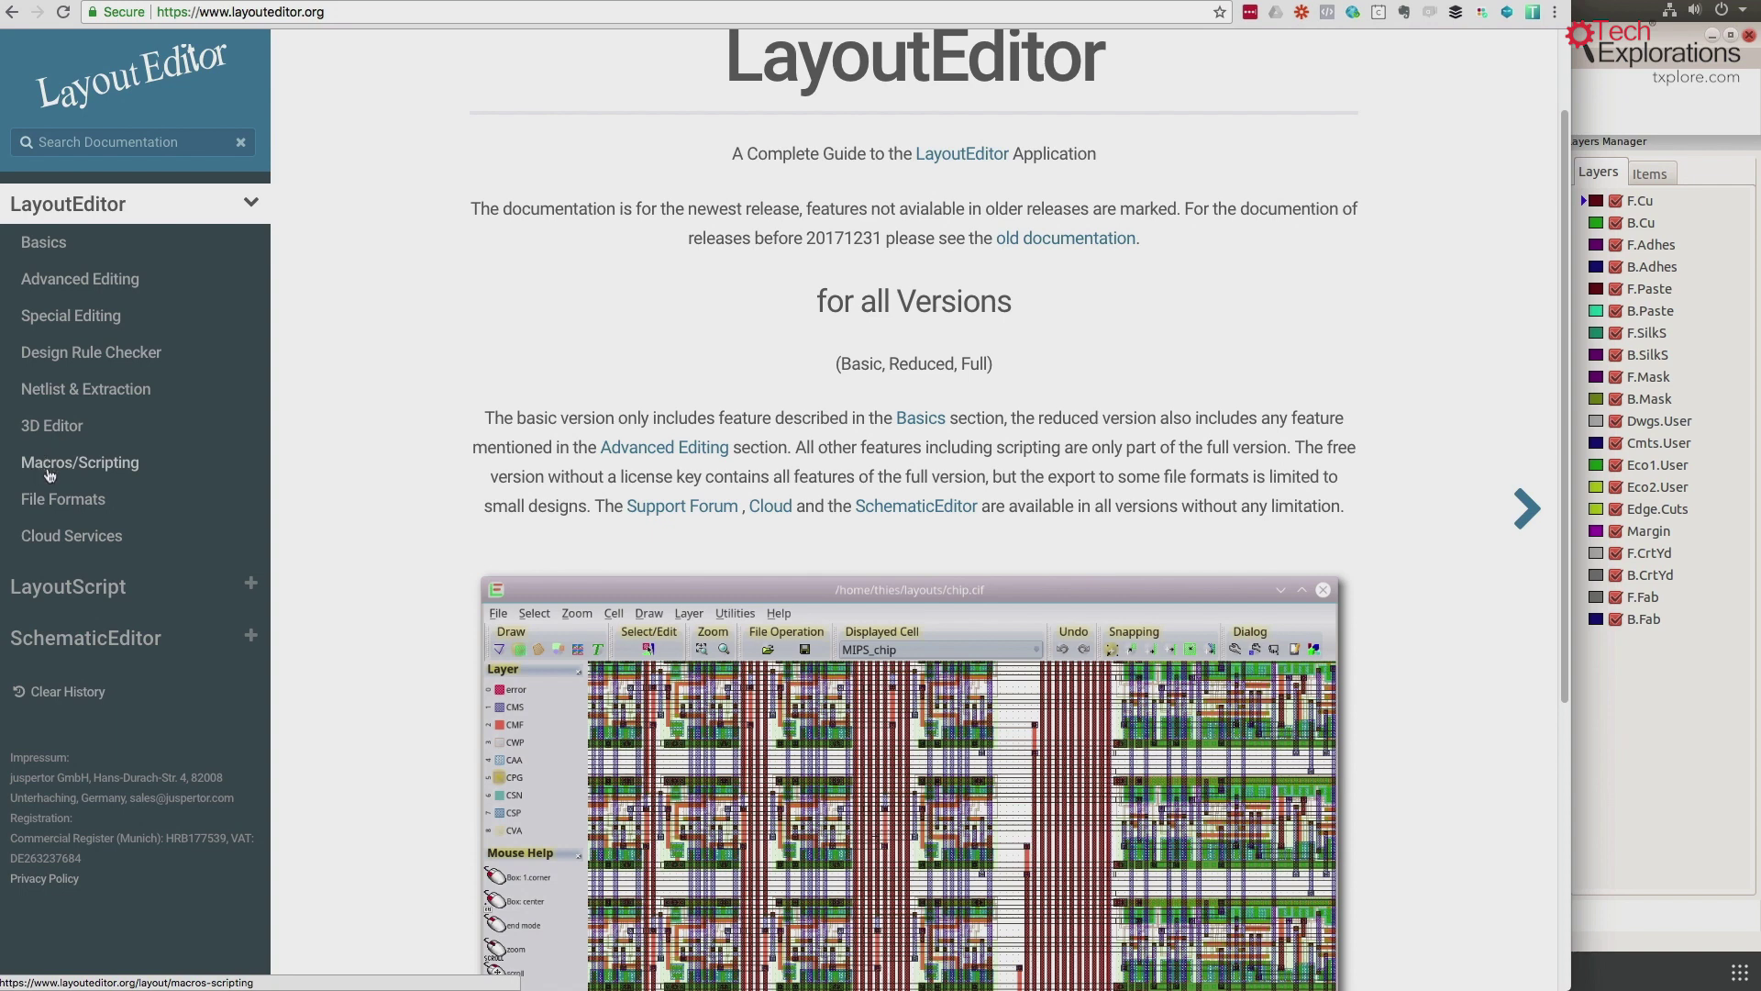
left_click(44, 241)
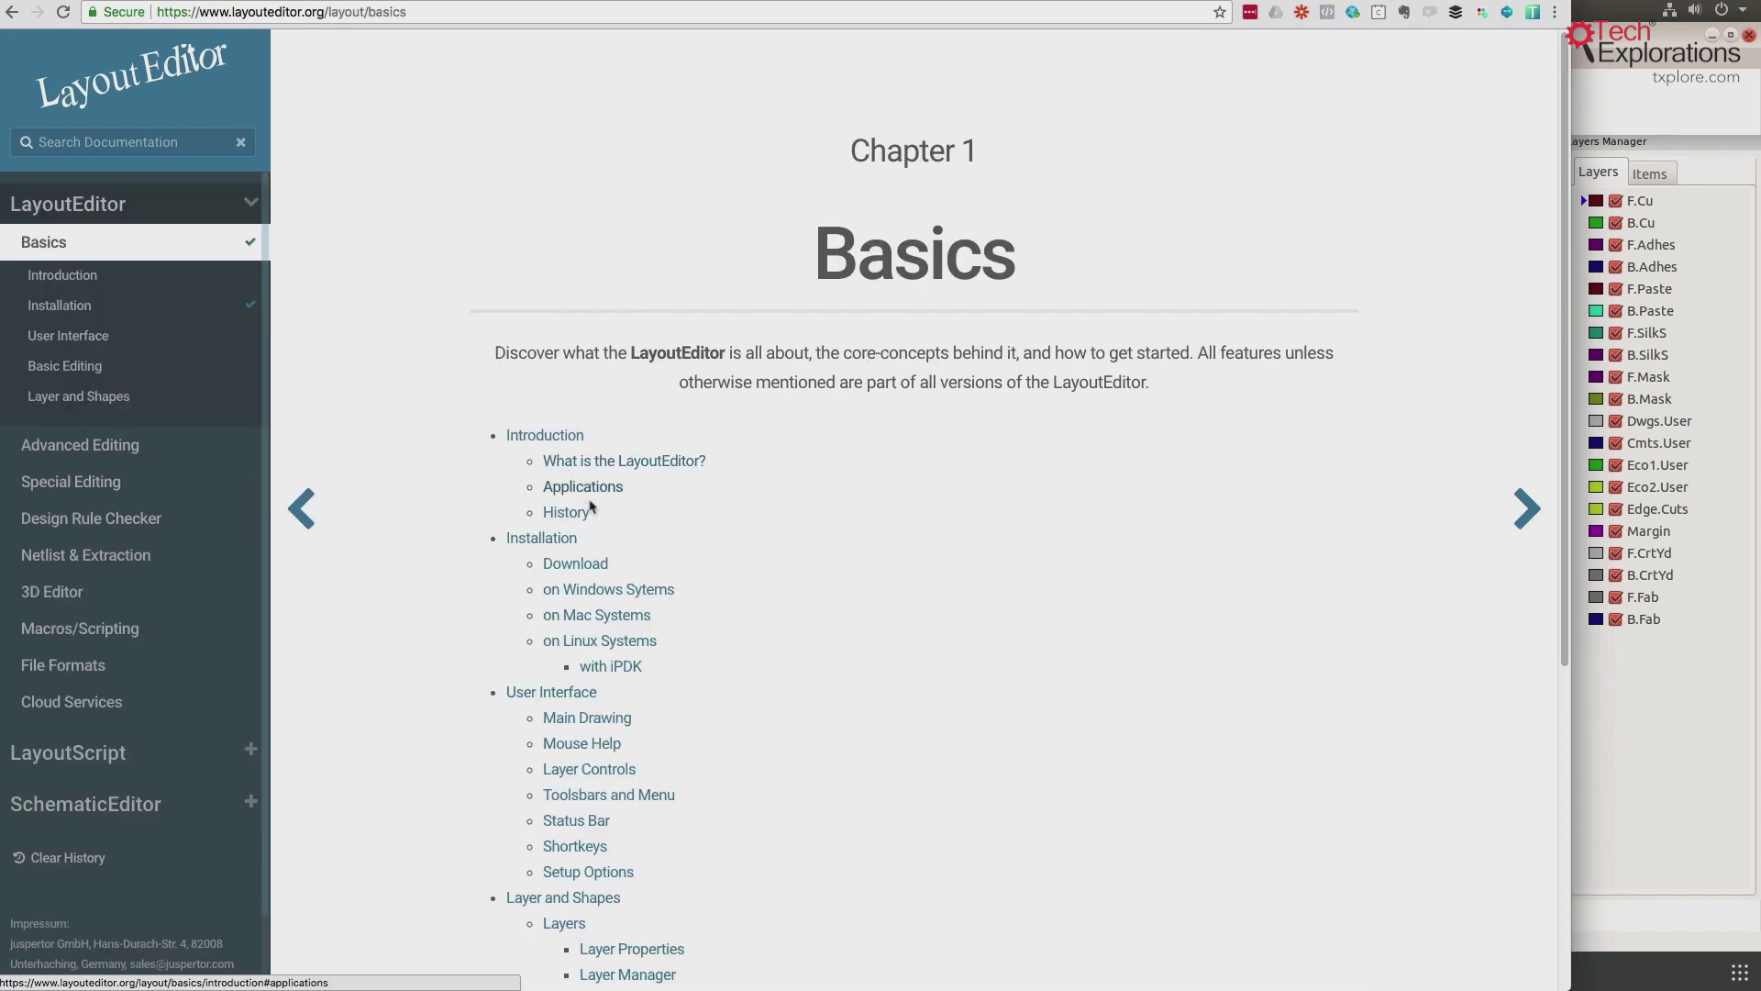
left_click(574, 564)
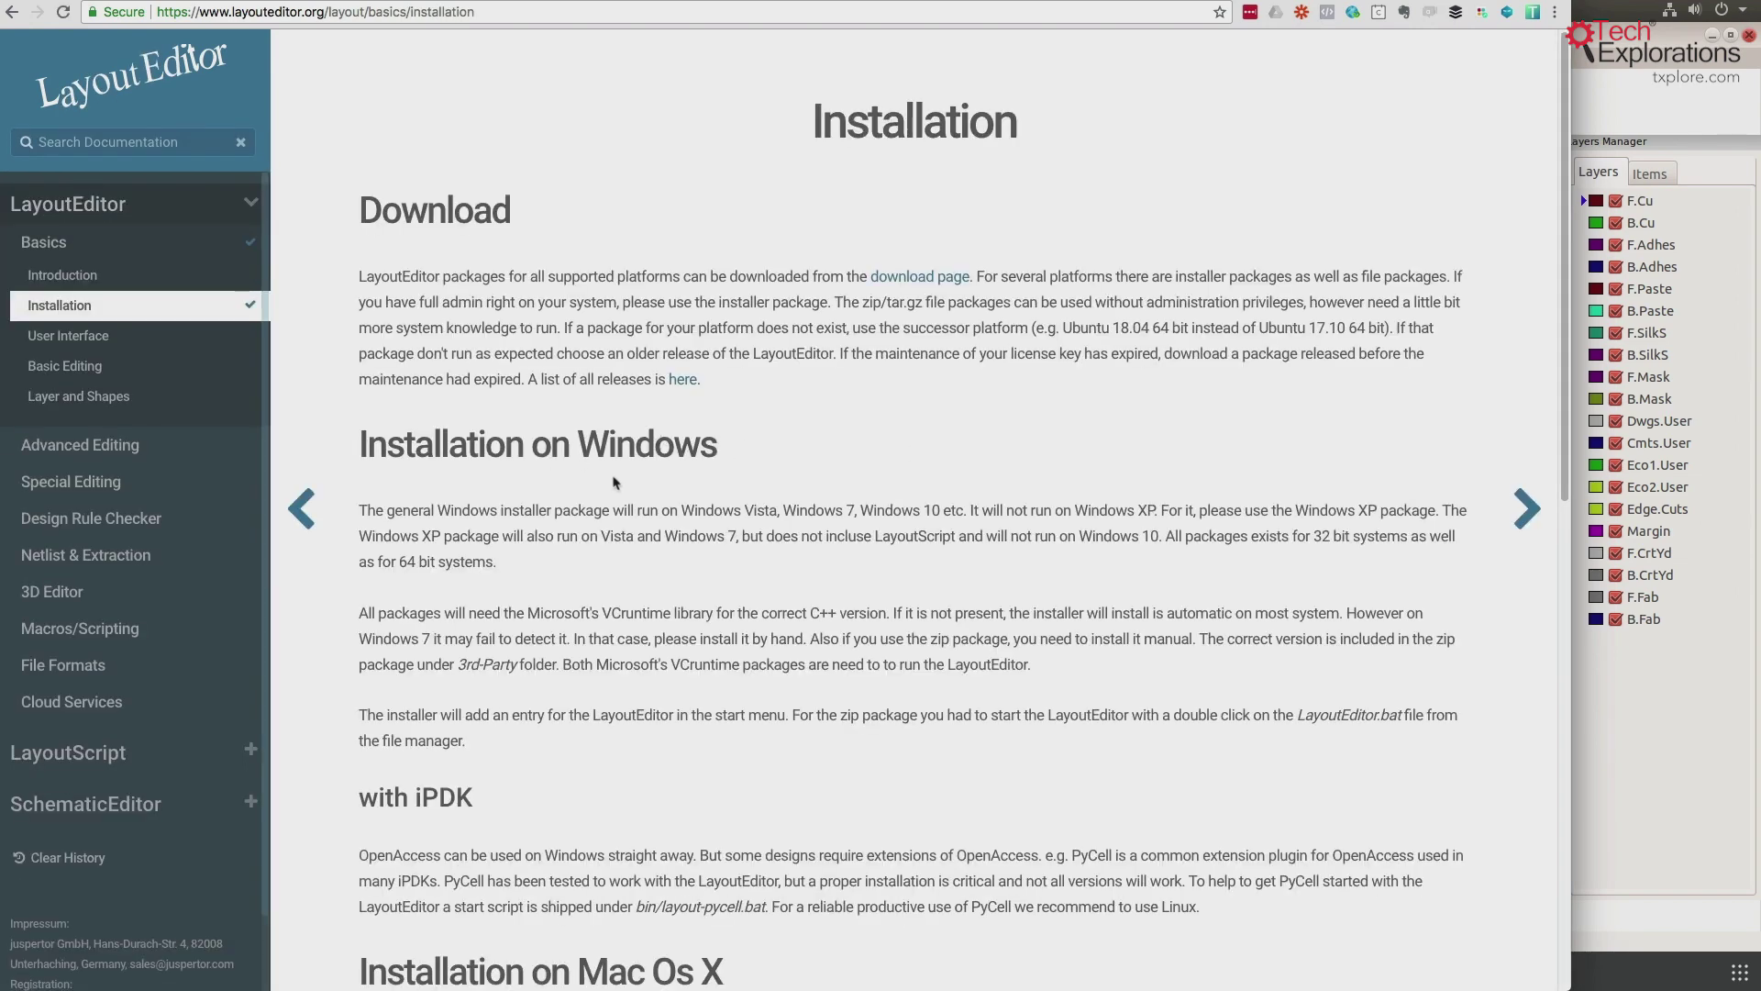
left_click(920, 276)
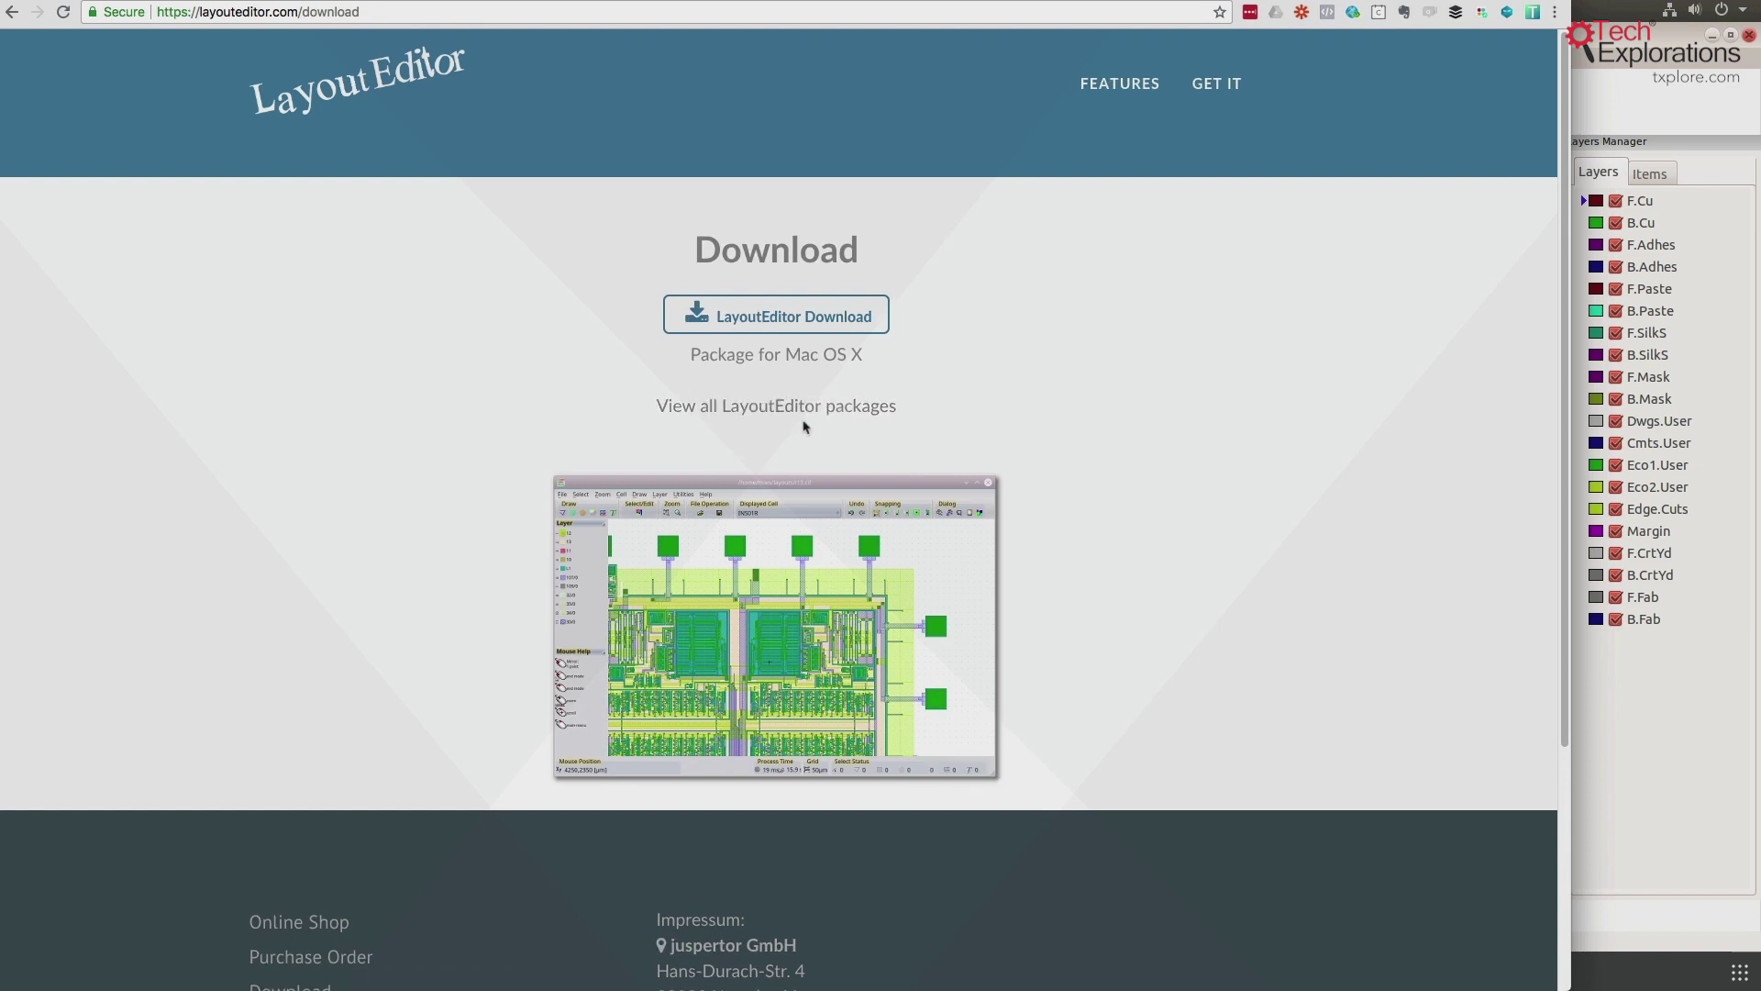
key("alt+Left")
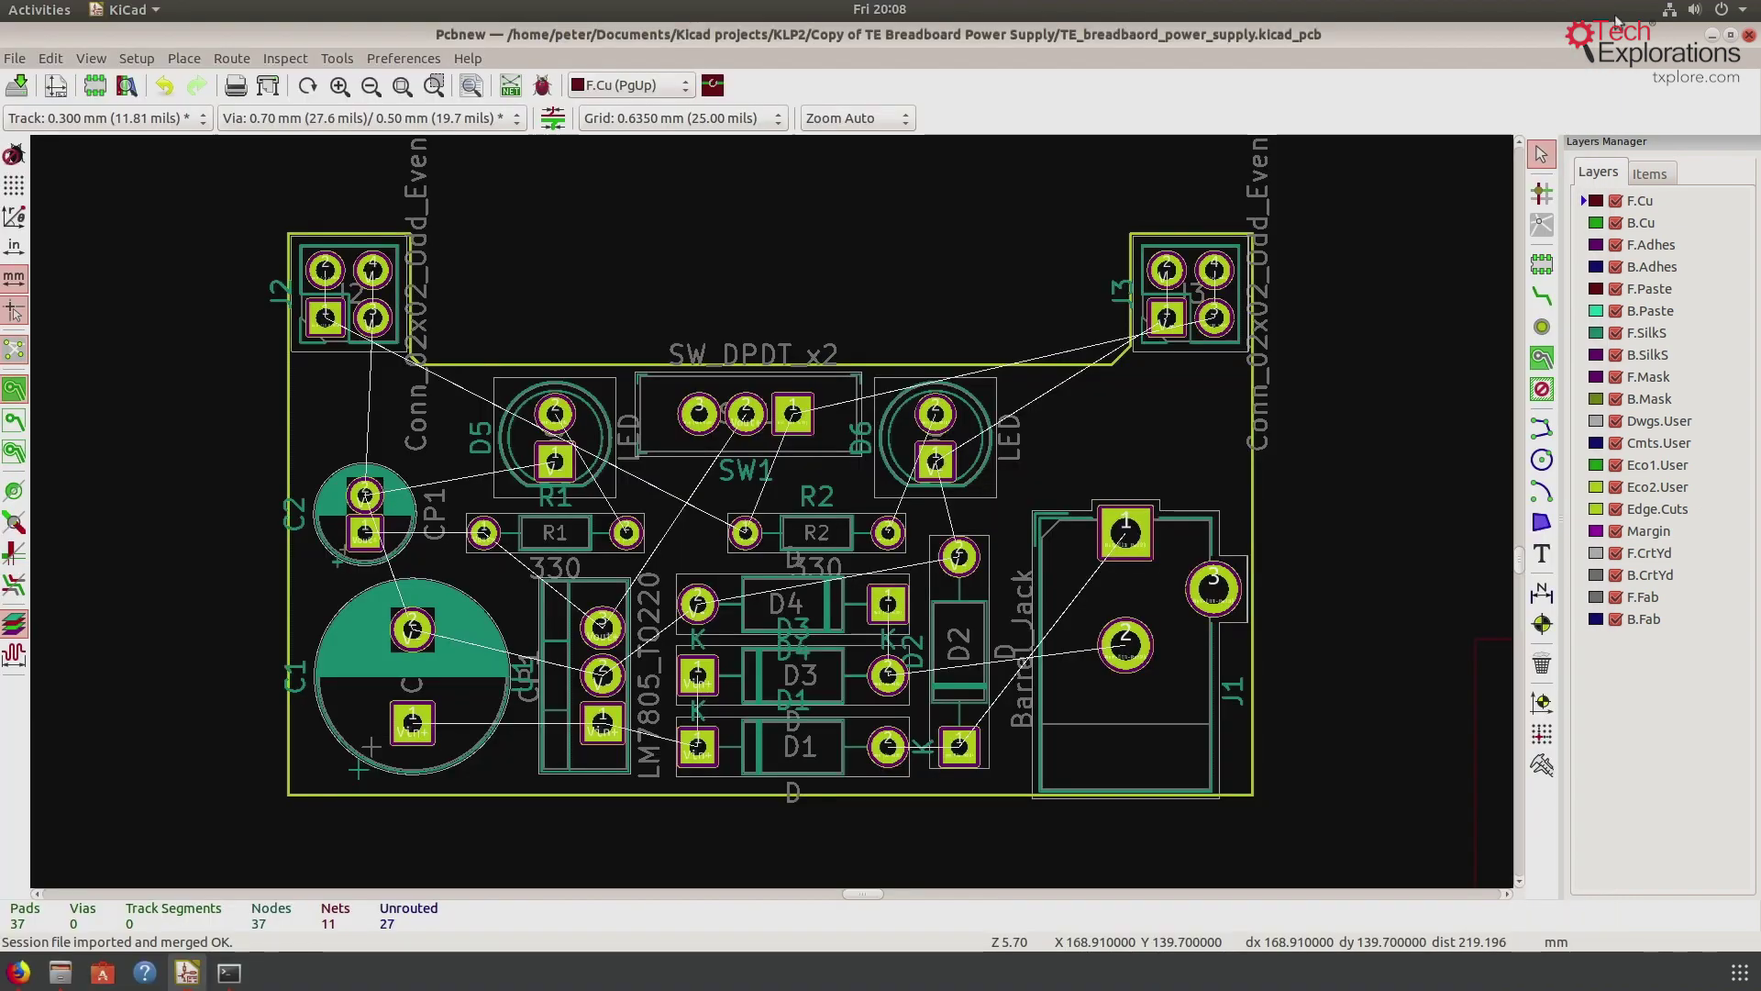
Switch back to the Pcbnew board window, then bring the Files window forward
key("alt+Tab")
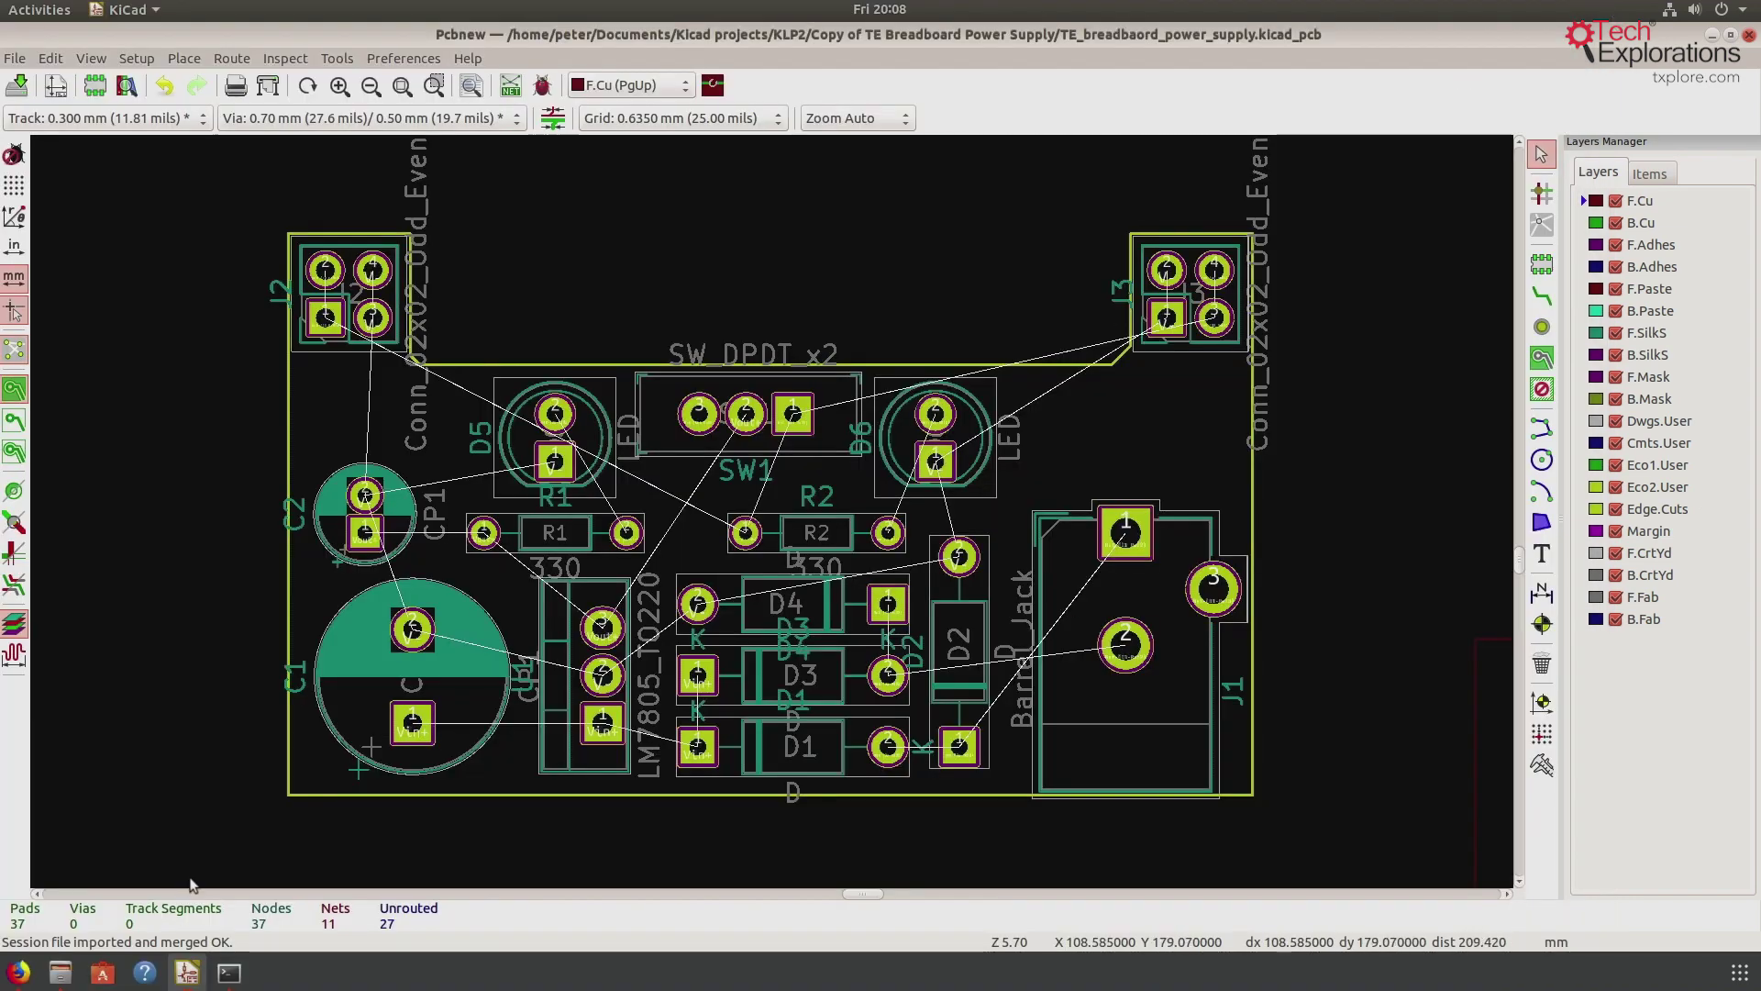
left_click(72, 972)
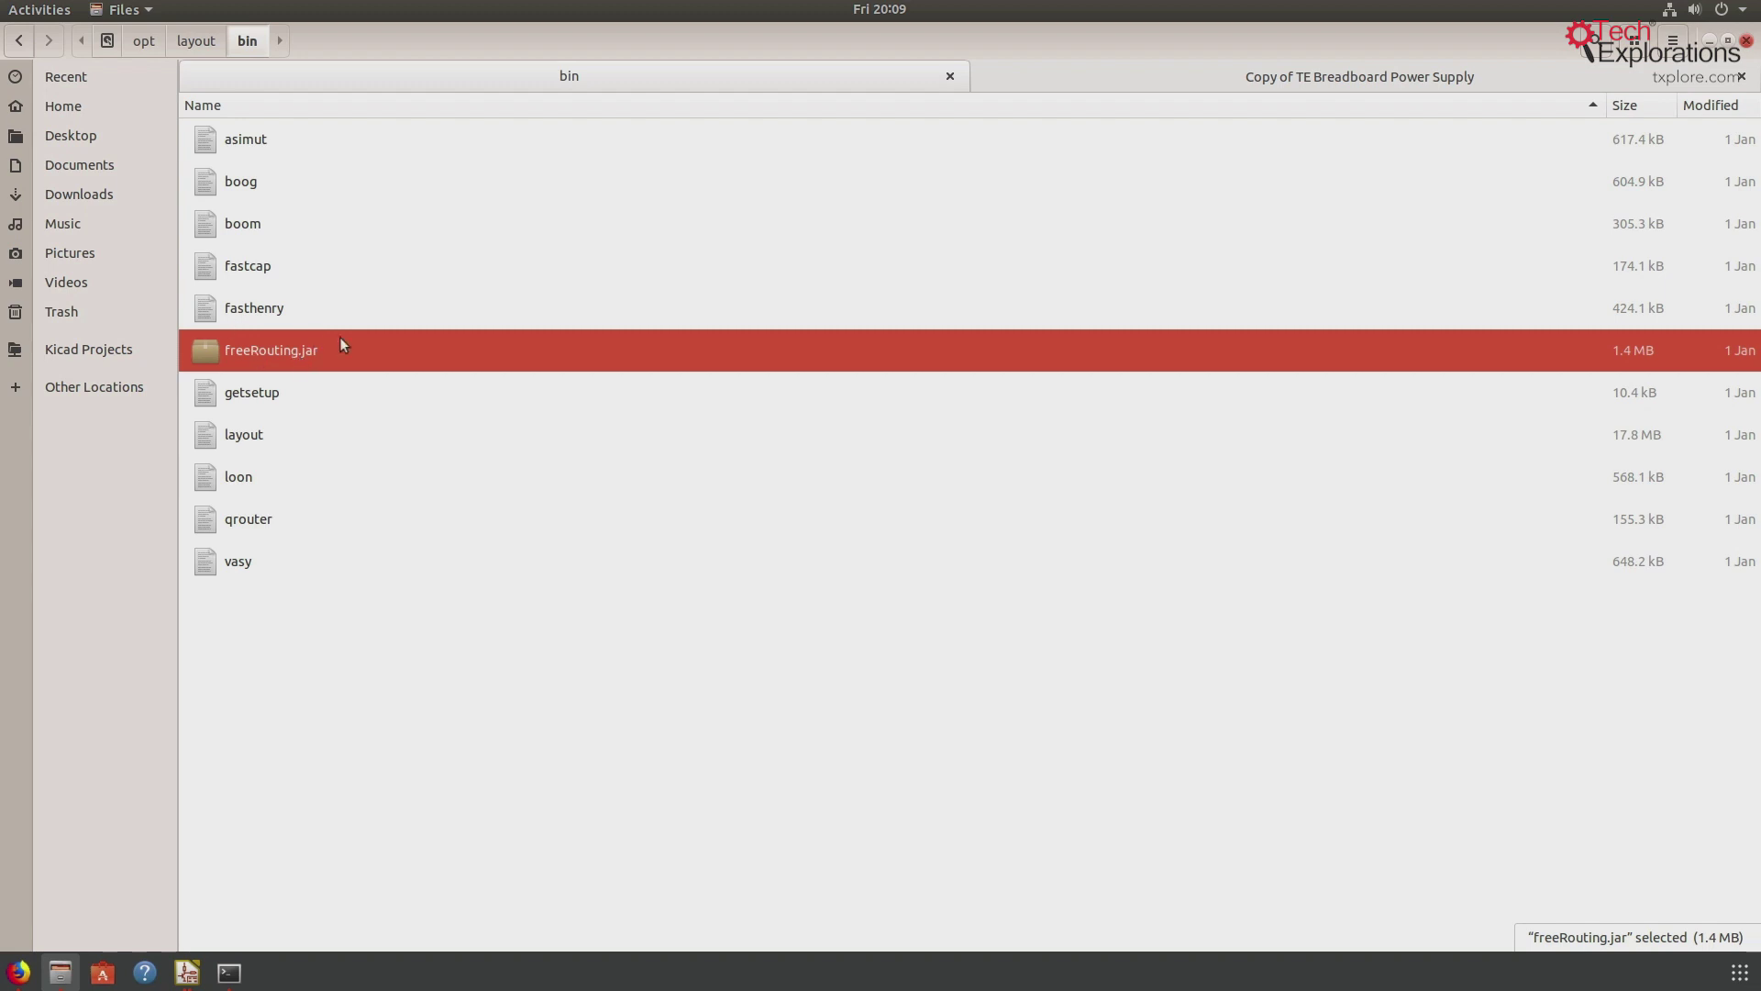
Copy freeRouting.jar from /opt/layout/bin and minimize the file manager
right_click(269, 353)
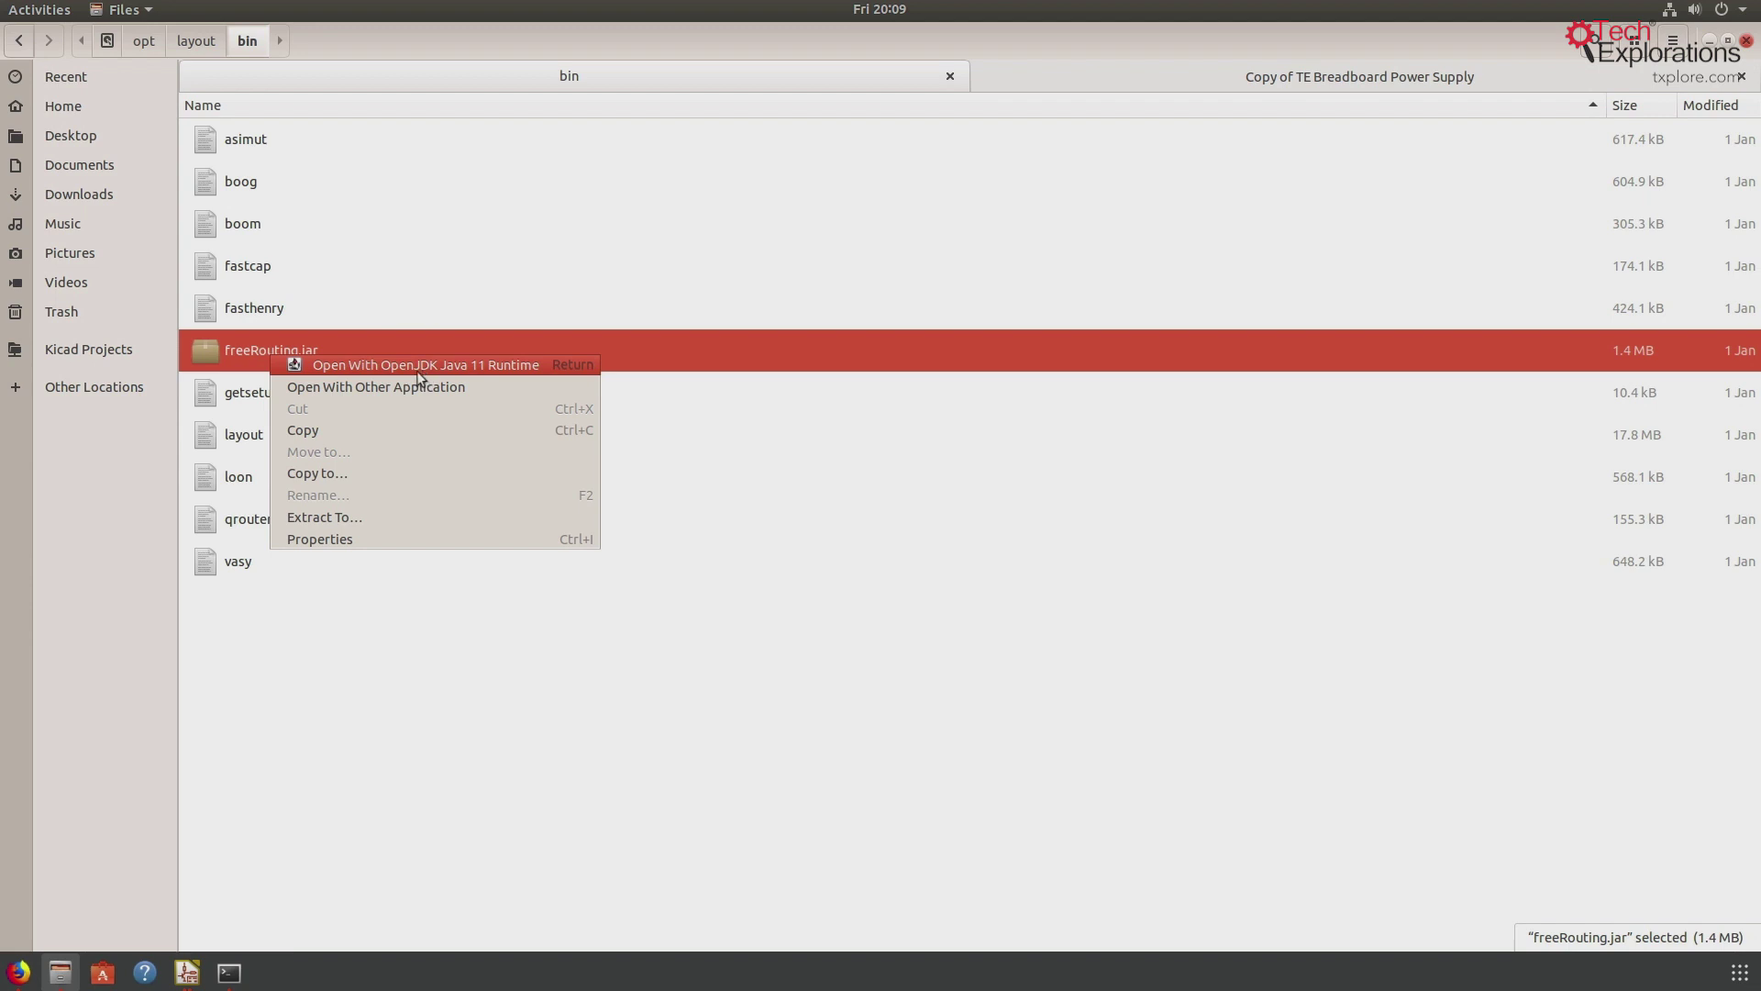
left_click(220, 350)
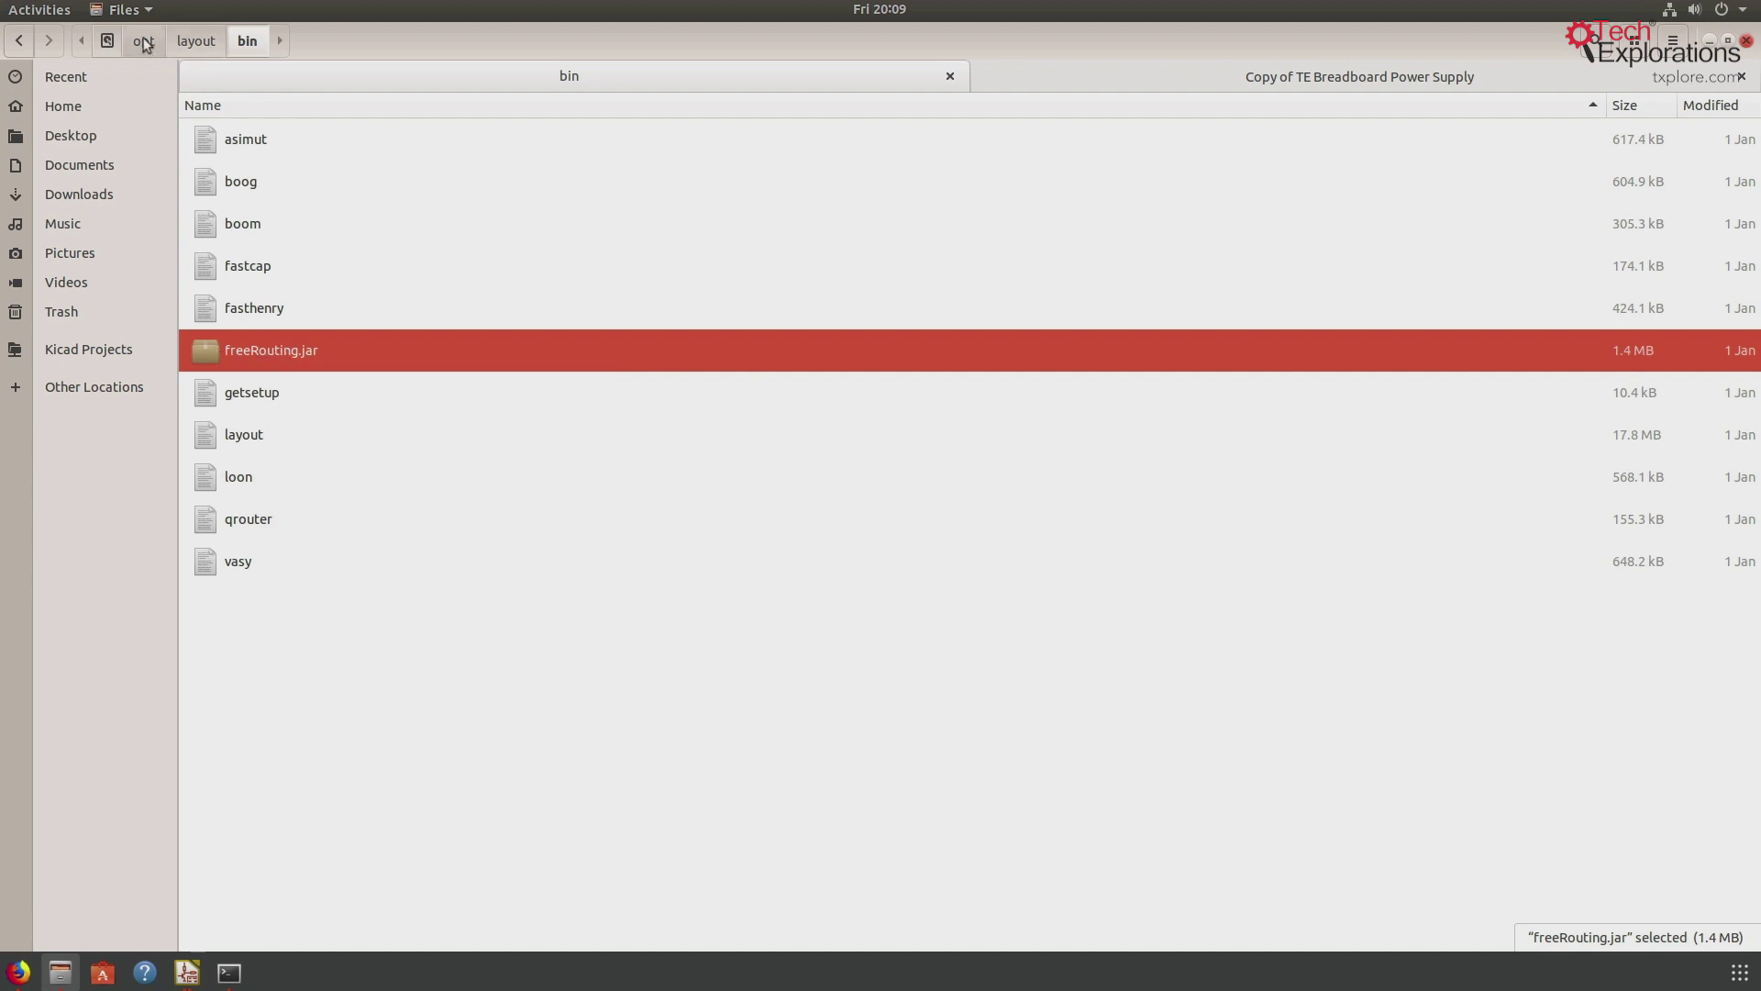
right_click(244, 351)
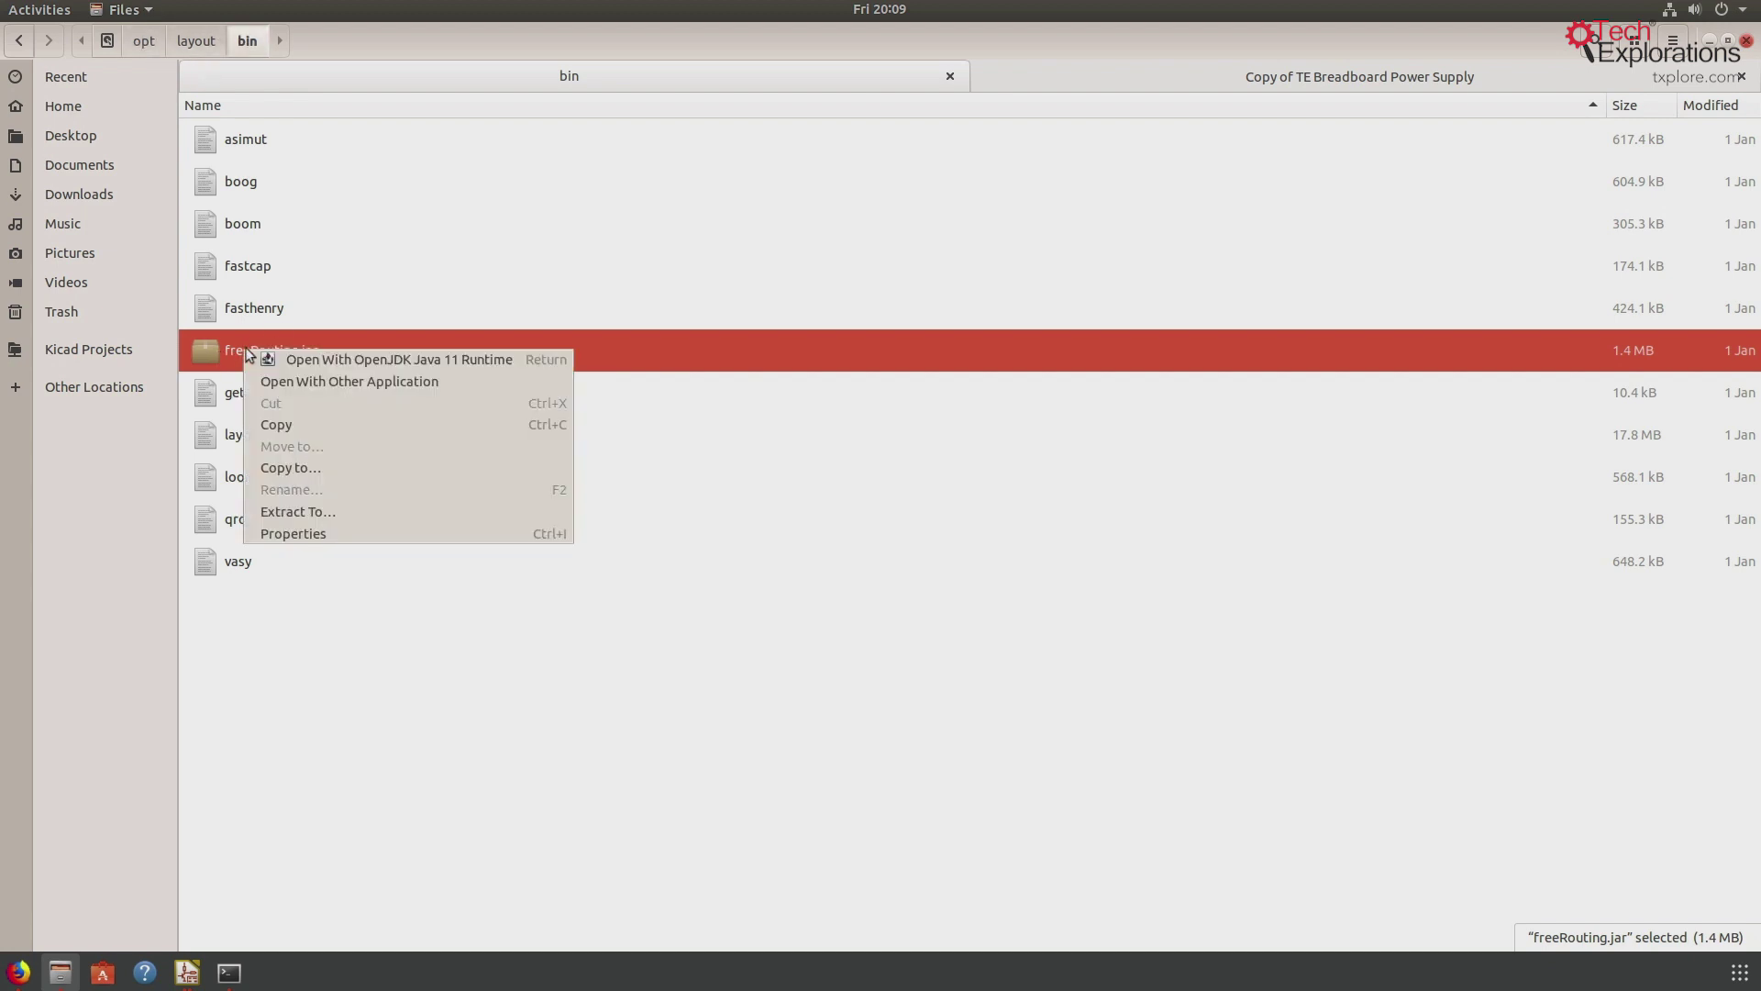
left_click(280, 426)
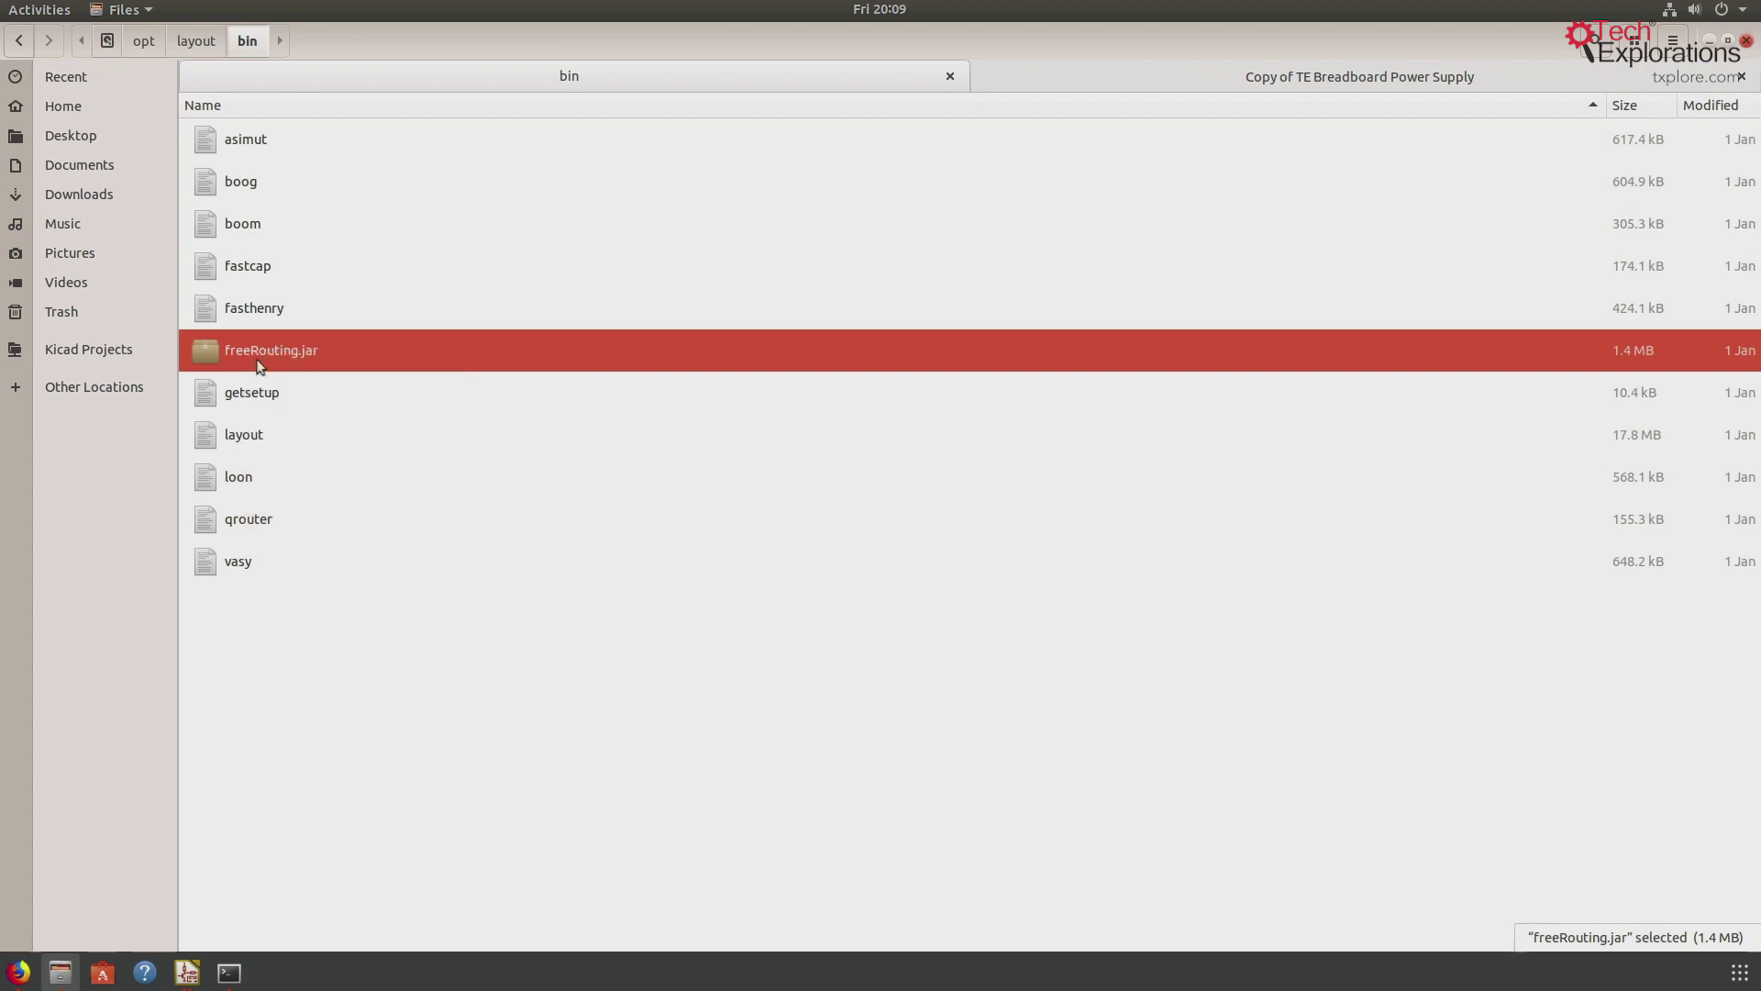
left_click(1710, 40)
Paste freeRouting.jar onto the desktop, then return to the Pcbnew board window
left_click(1712, 41)
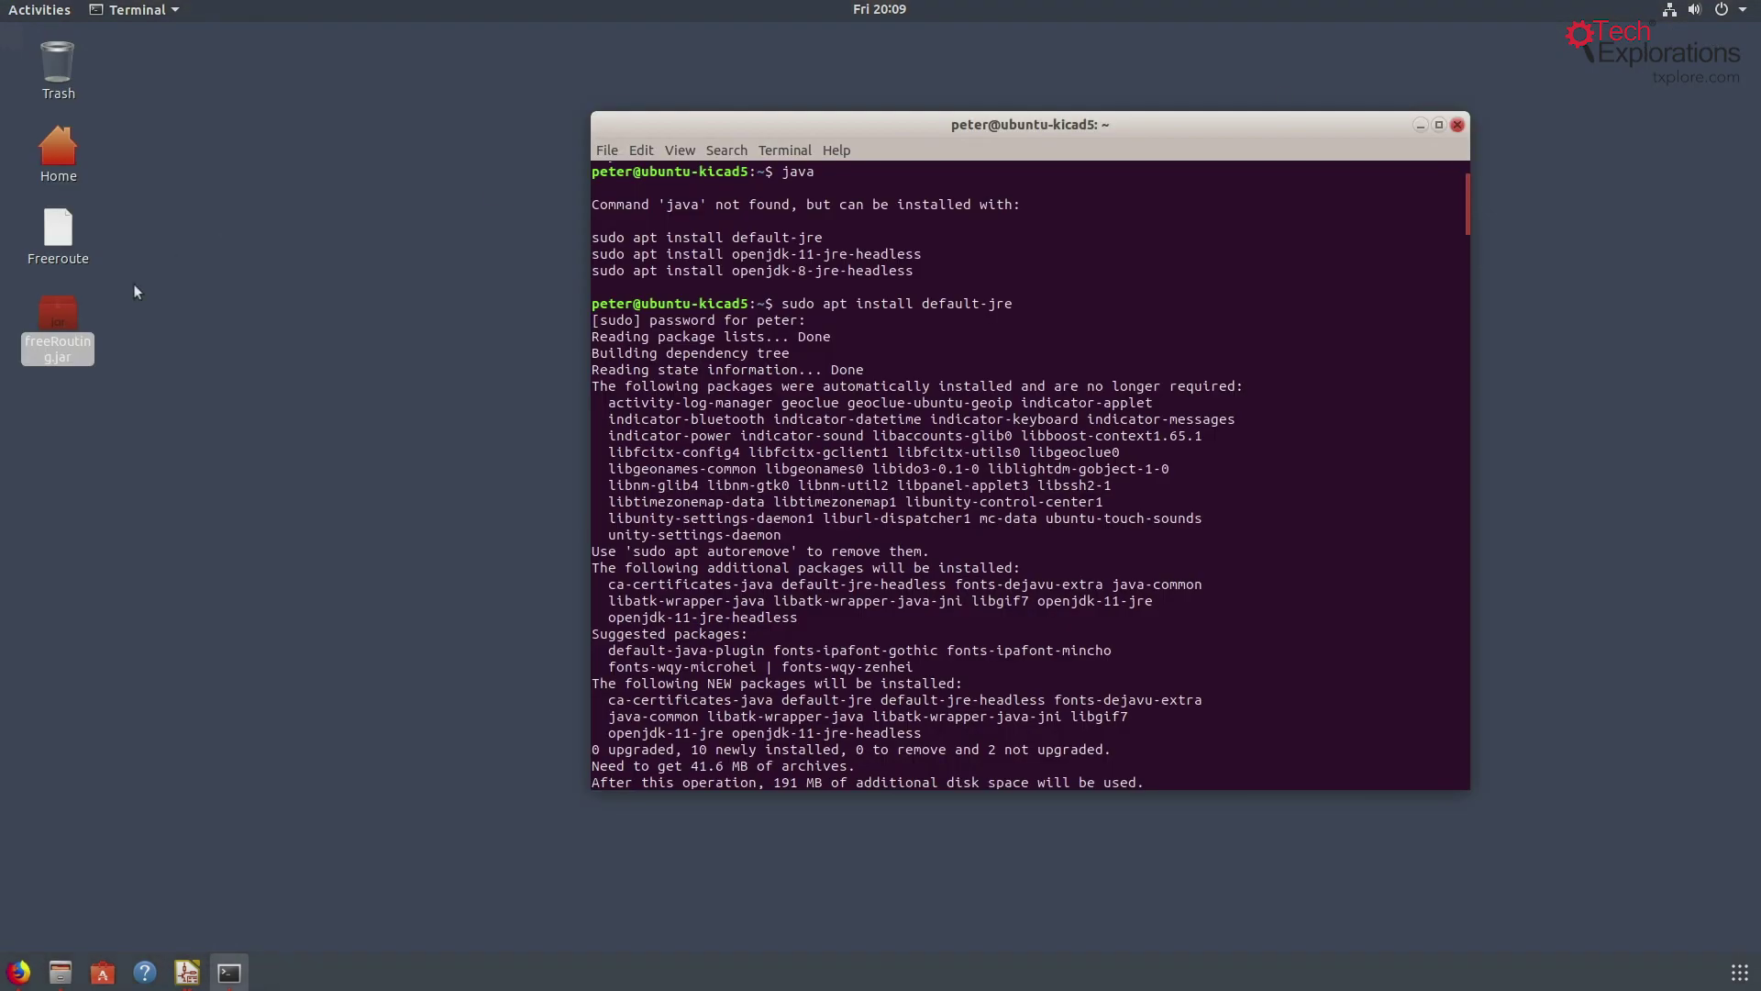
key("ctrl+v")
mouse_move(67, 332)
left_mouse_down()
mouse_move(169, 321)
mouse_move(66, 317)
left_mouse_up()
left_click(267, 322)
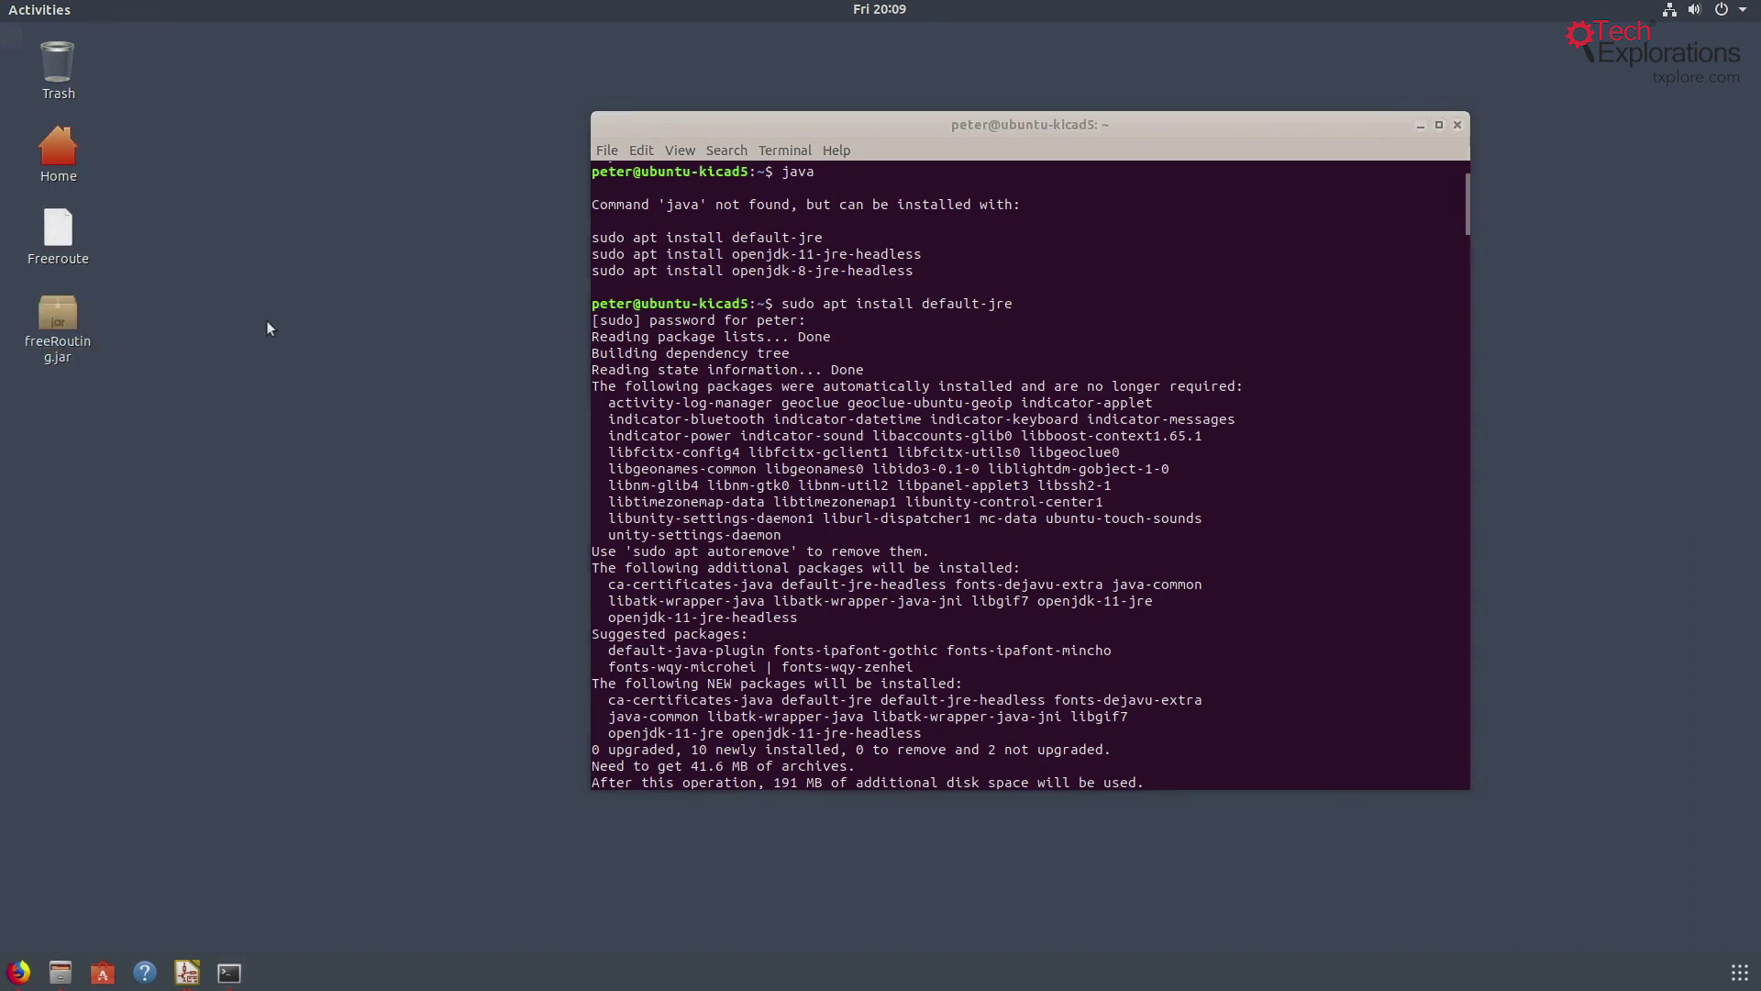
left_click(187, 972)
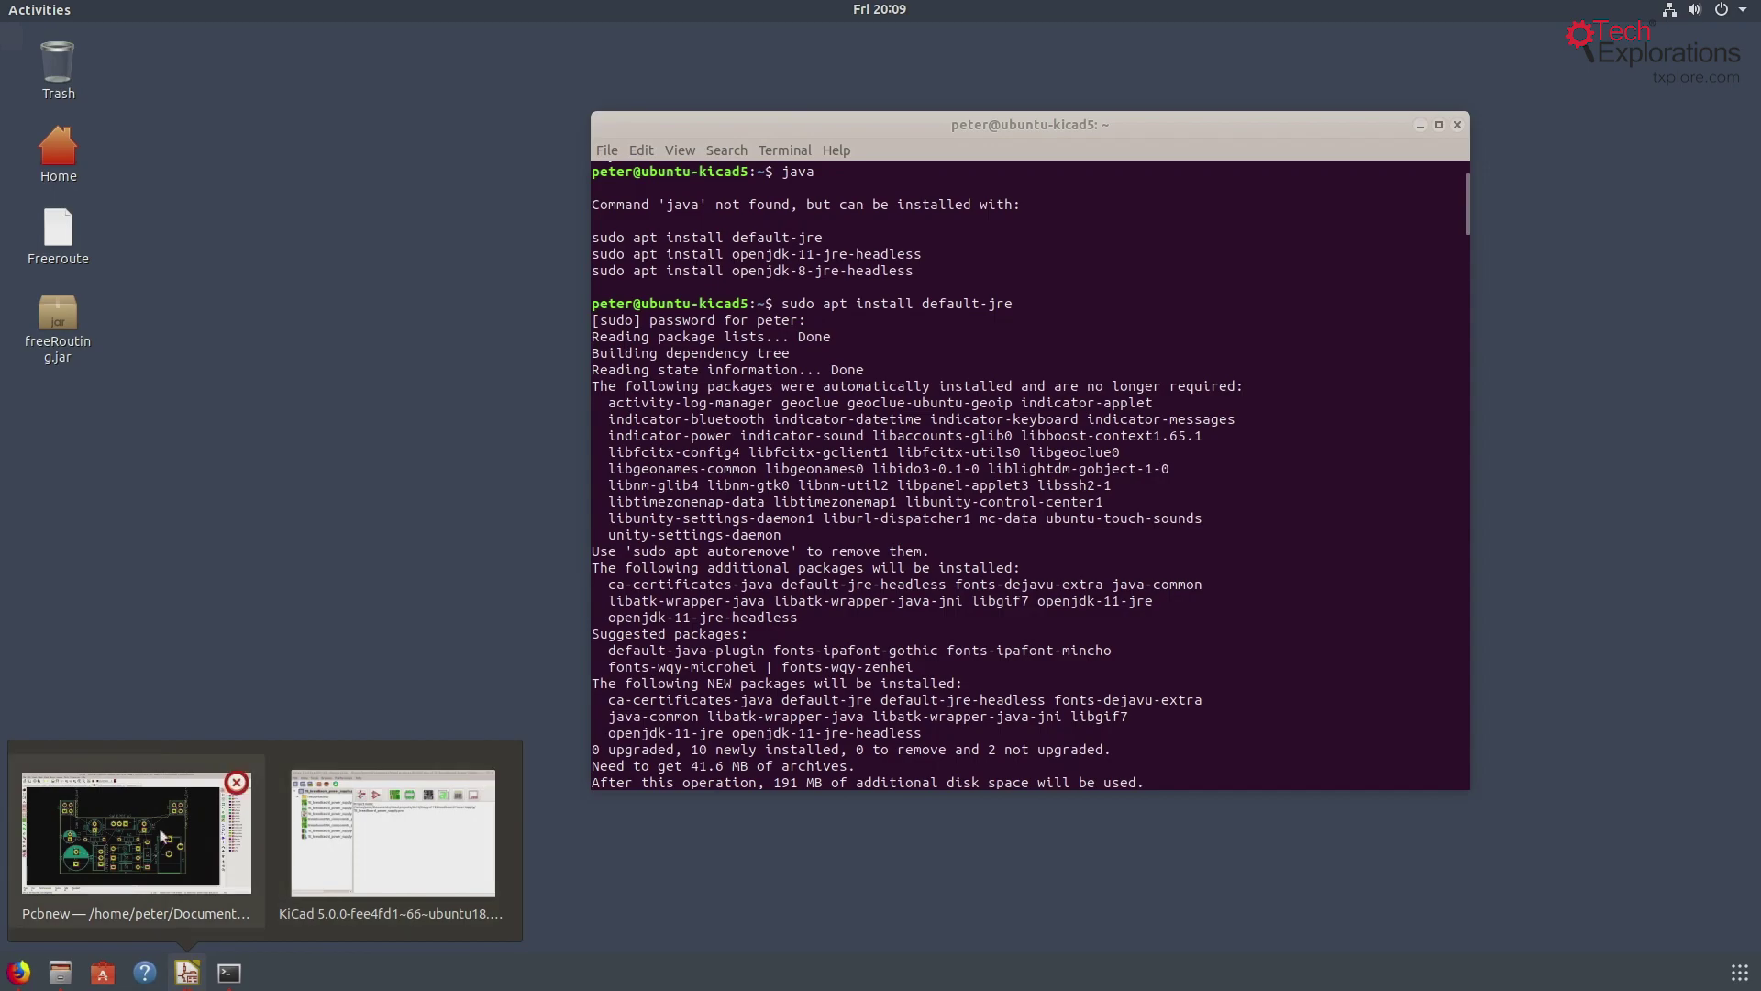
left_click(105, 839)
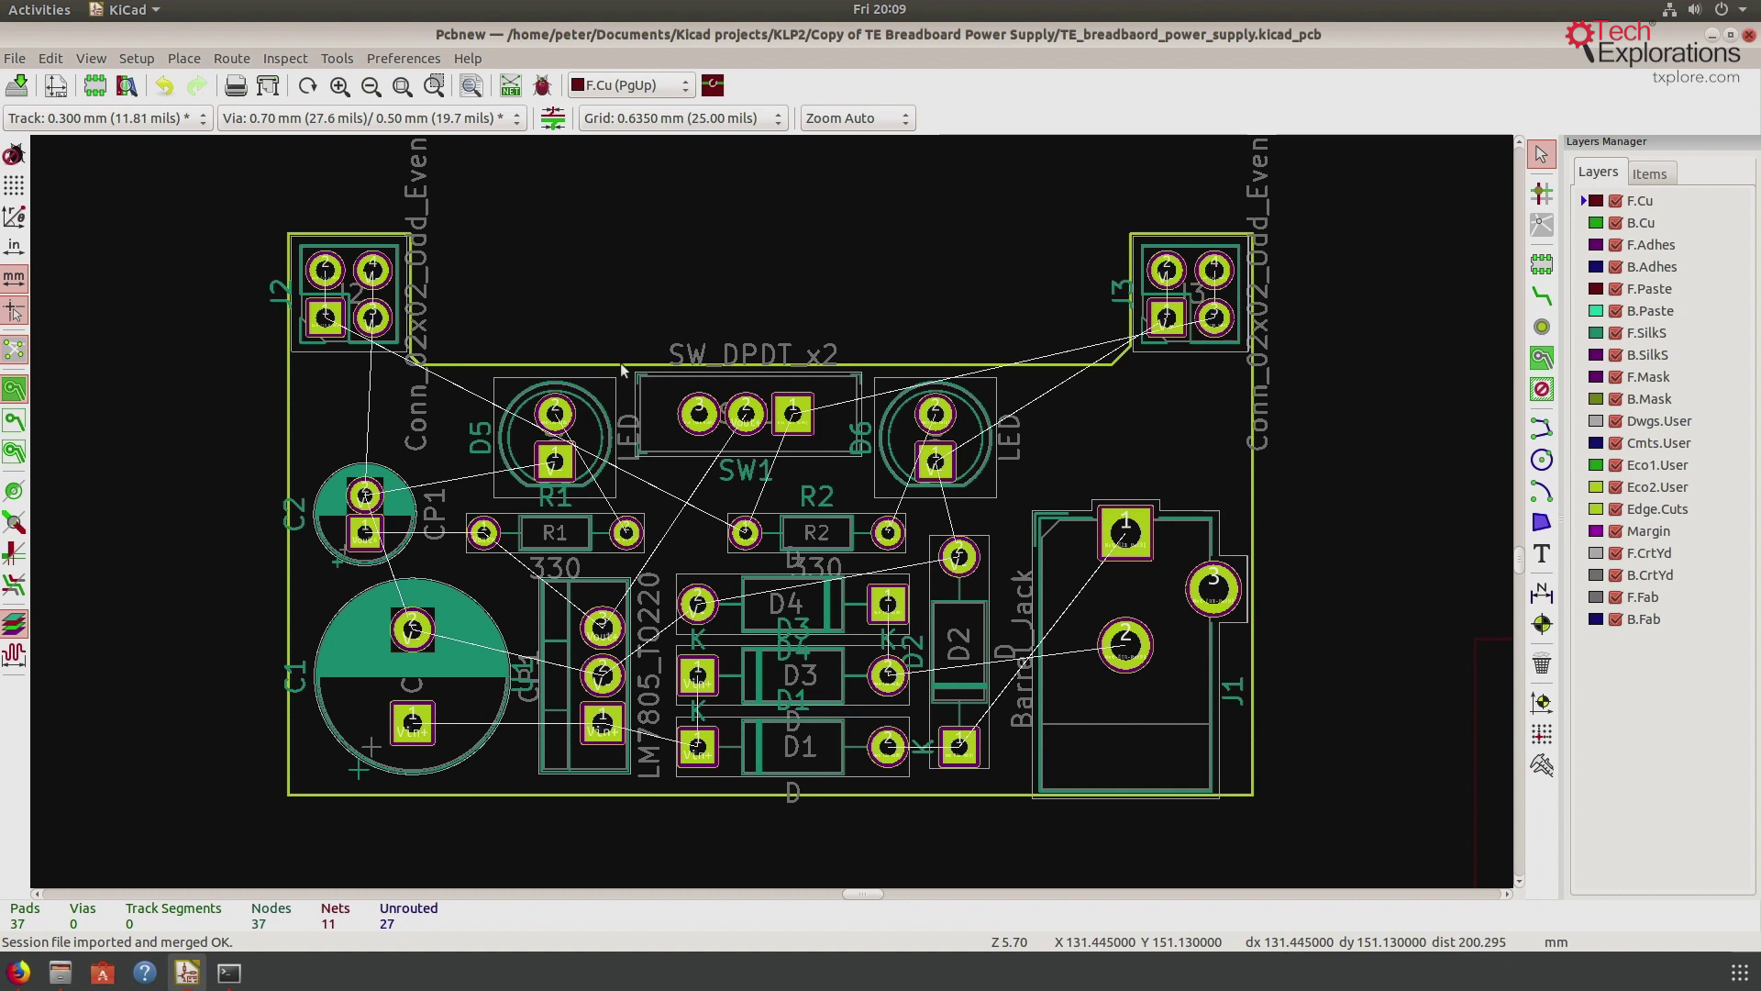
Export the board as Specctra DSN TE_breadbaord_power_supply.dsn, replacing the old file, and minimize Pcbnew
left_click(18, 61)
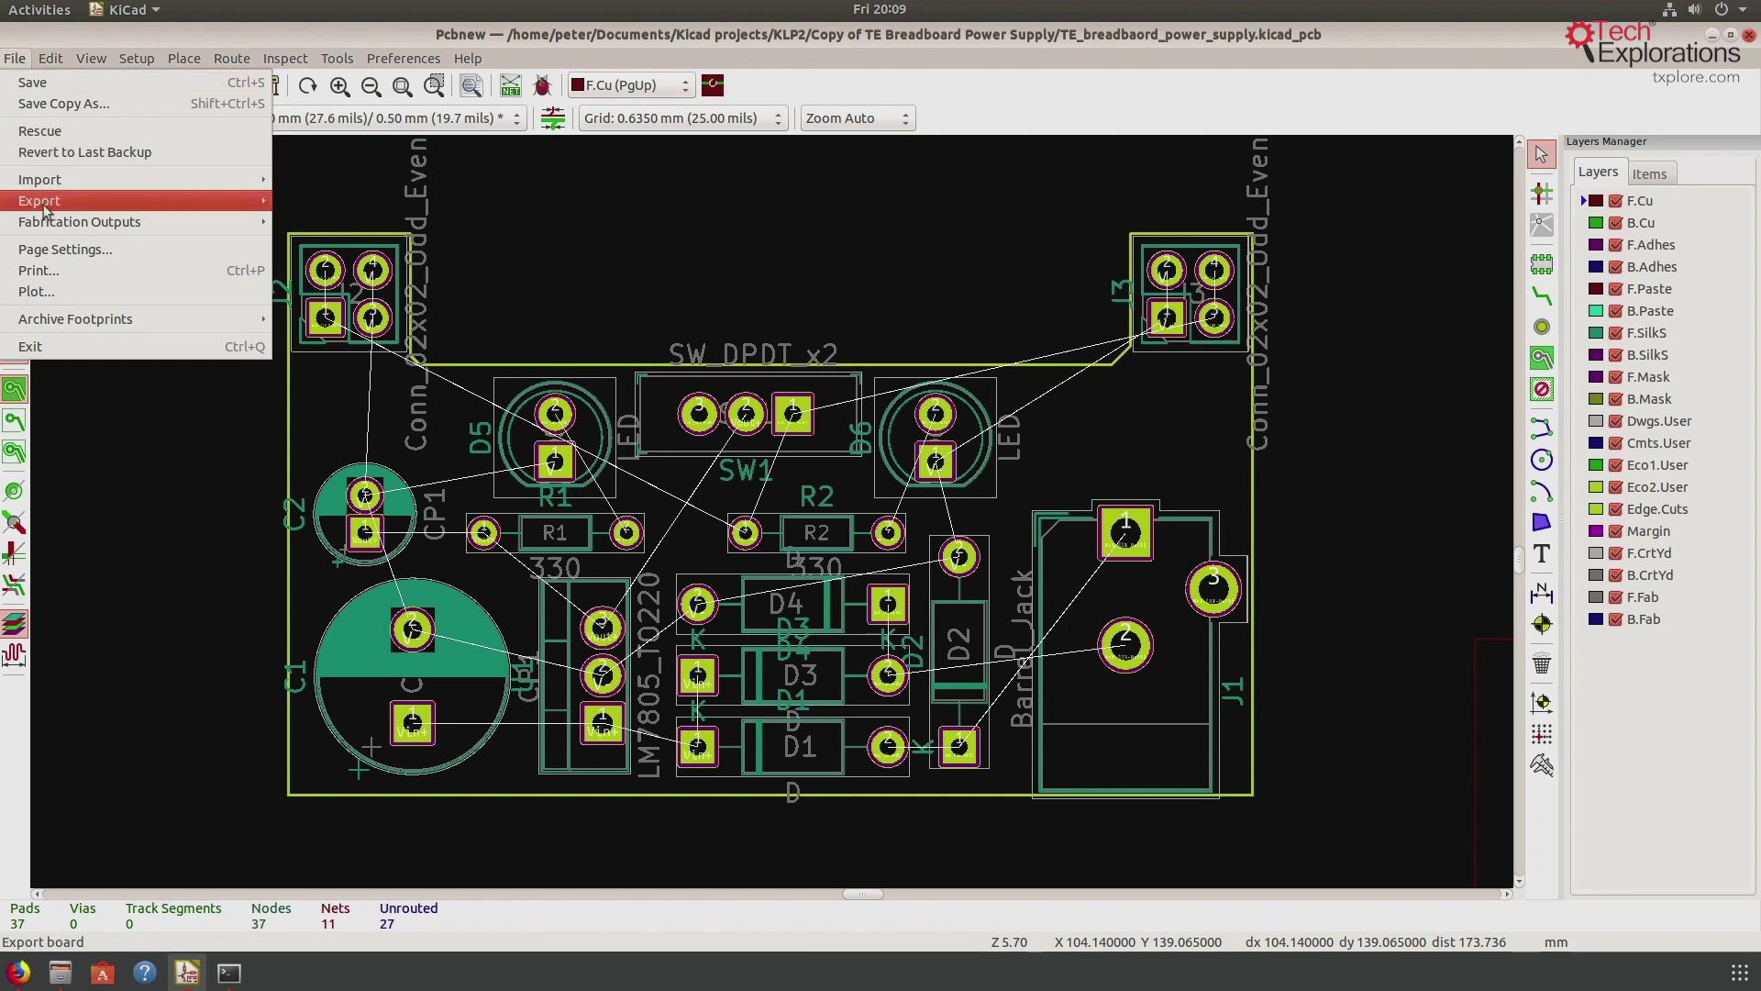
mouse_move(44, 209)
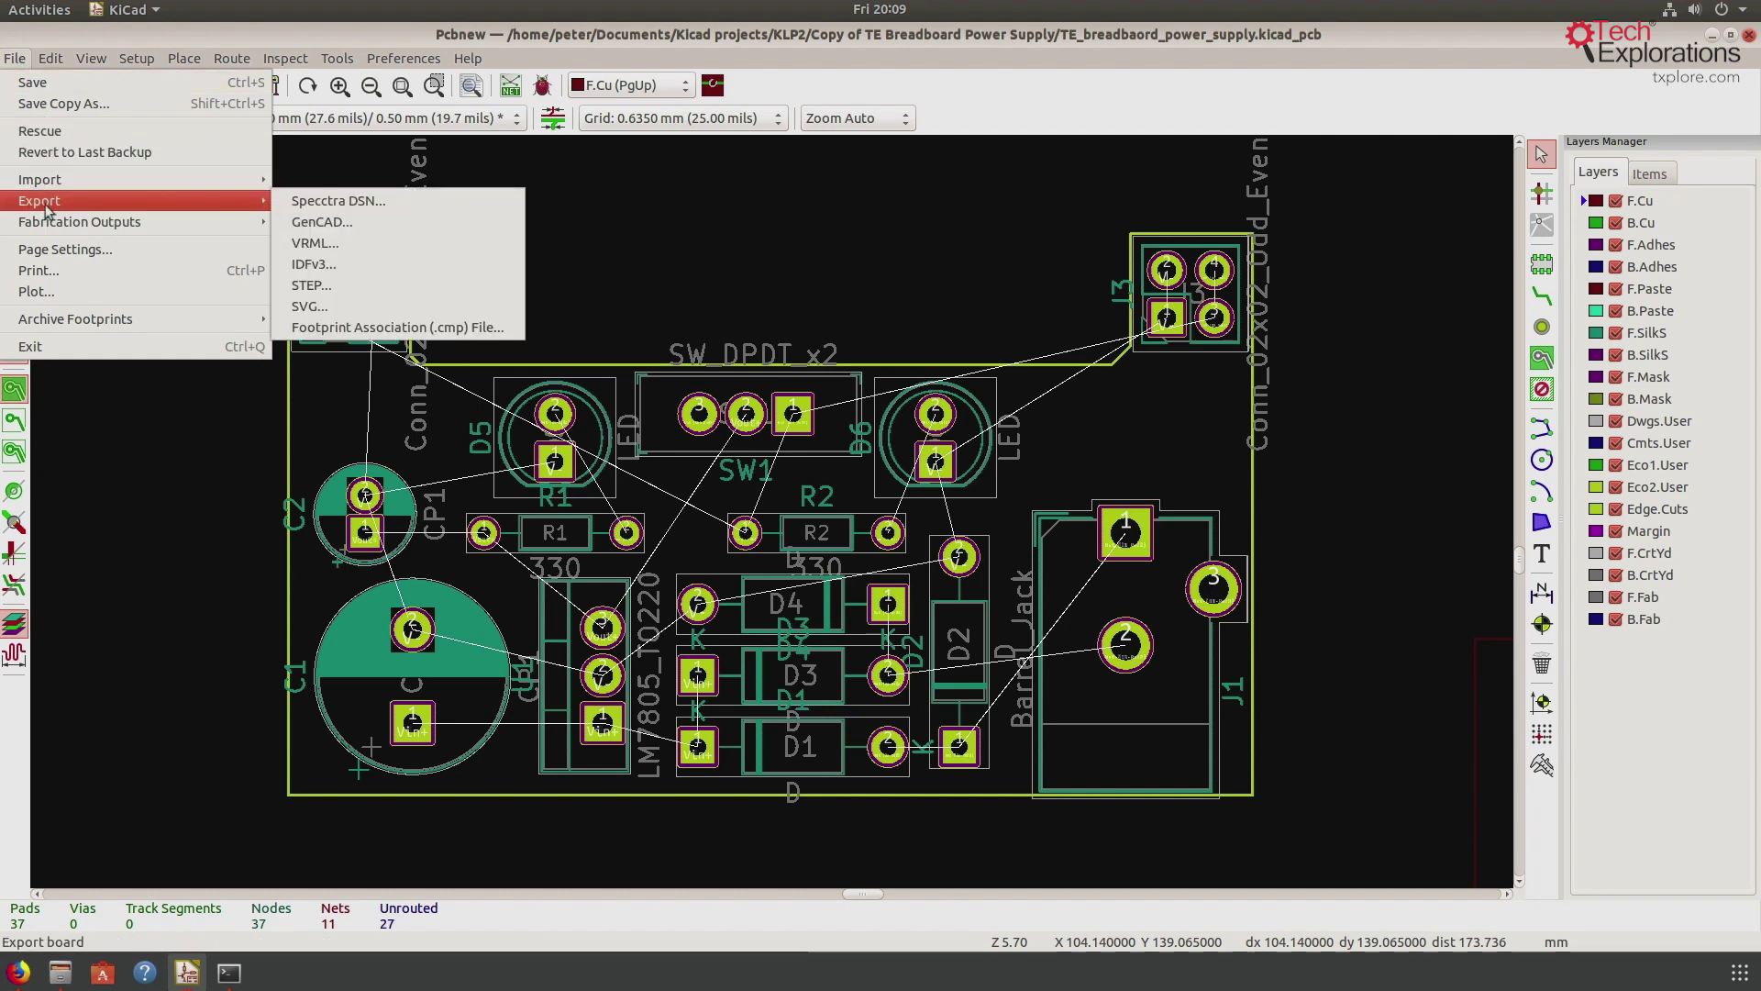
left_click(392, 202)
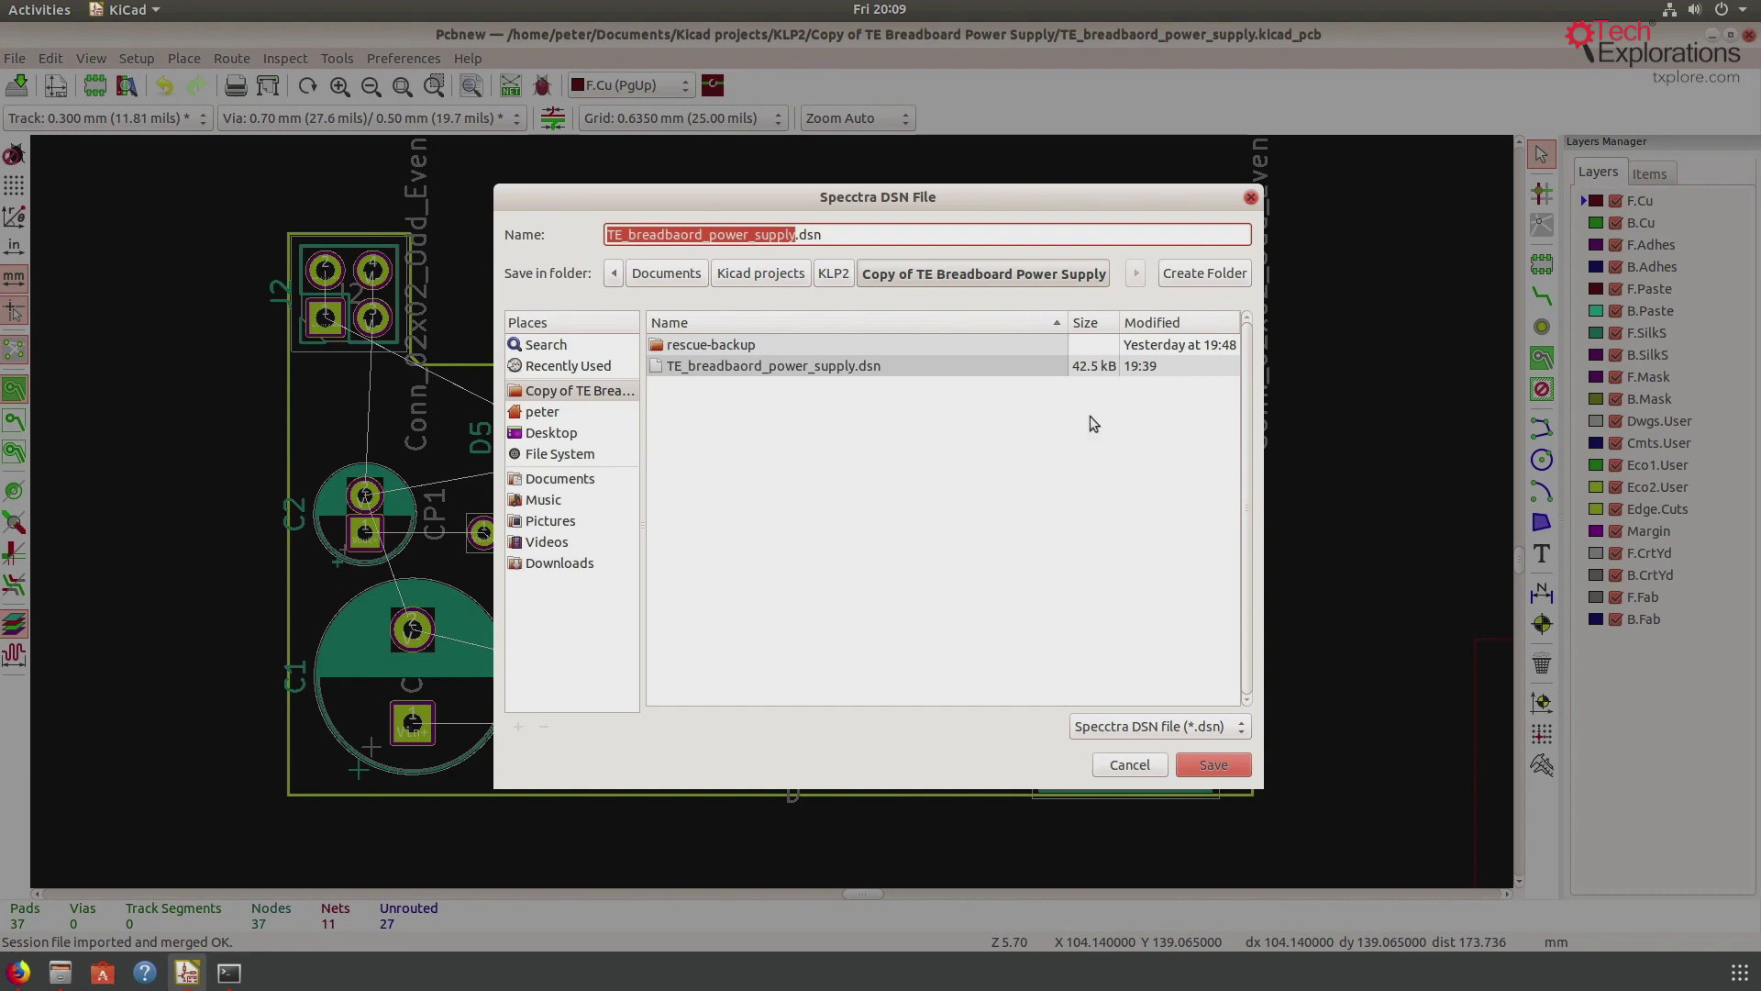
left_click(1213, 764)
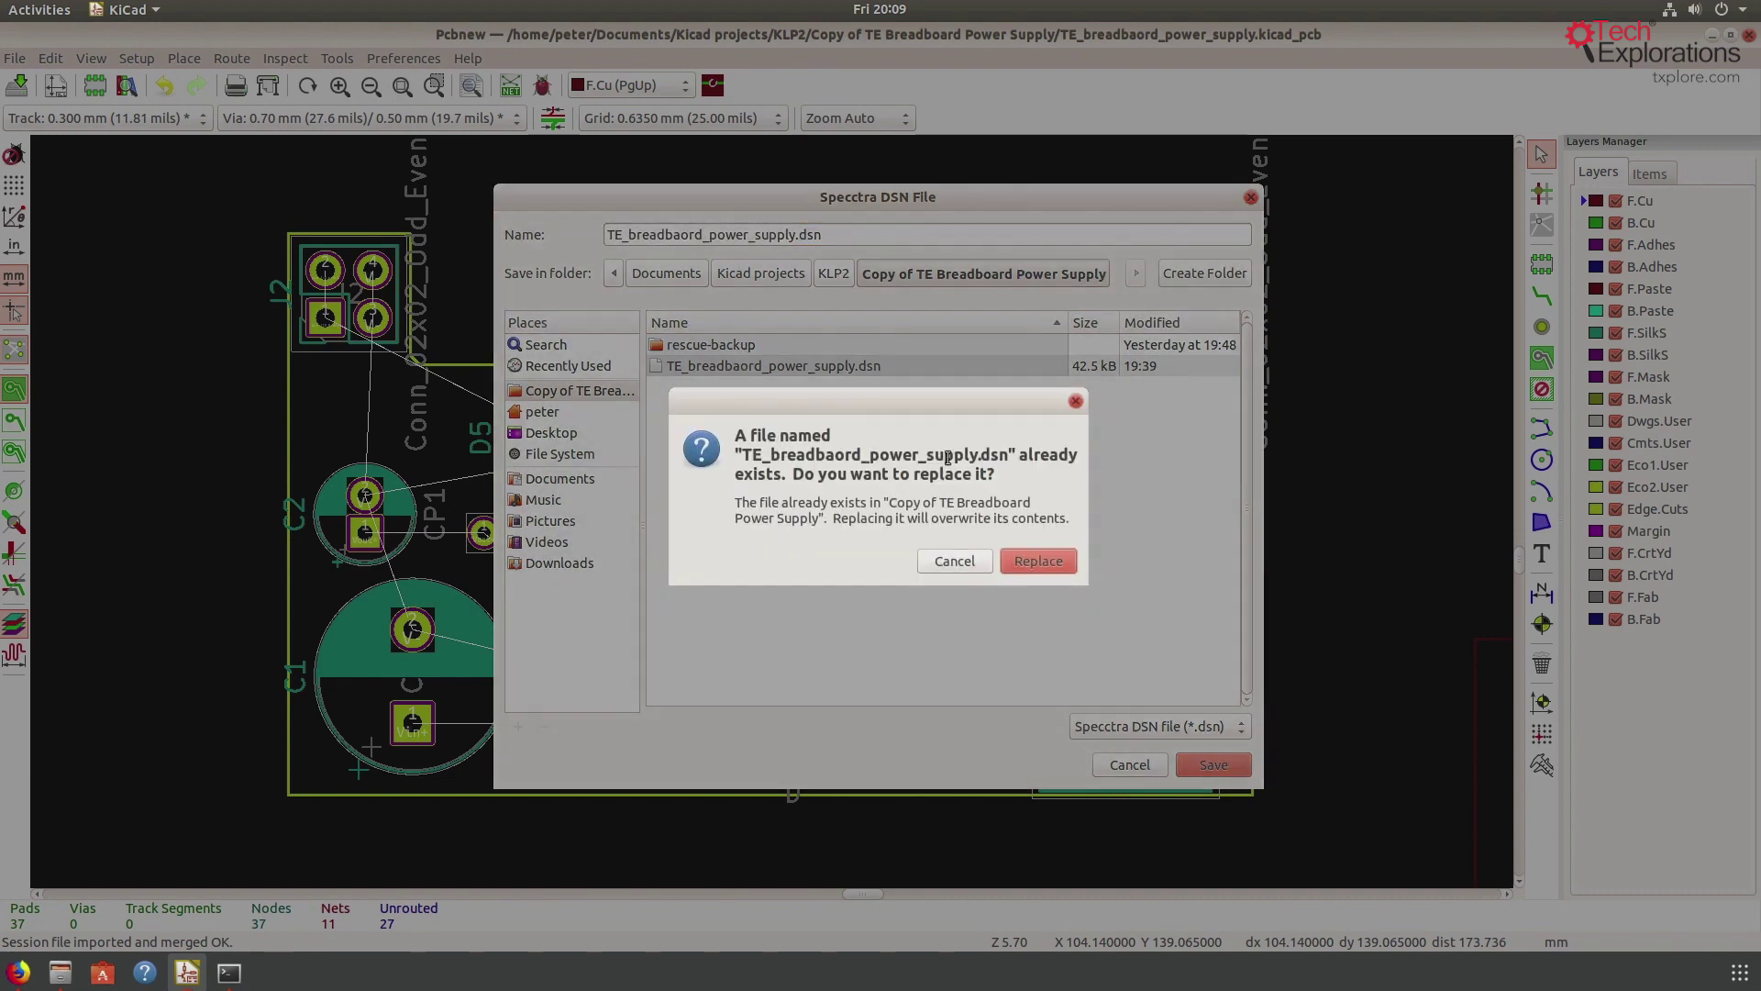
left_click(1038, 561)
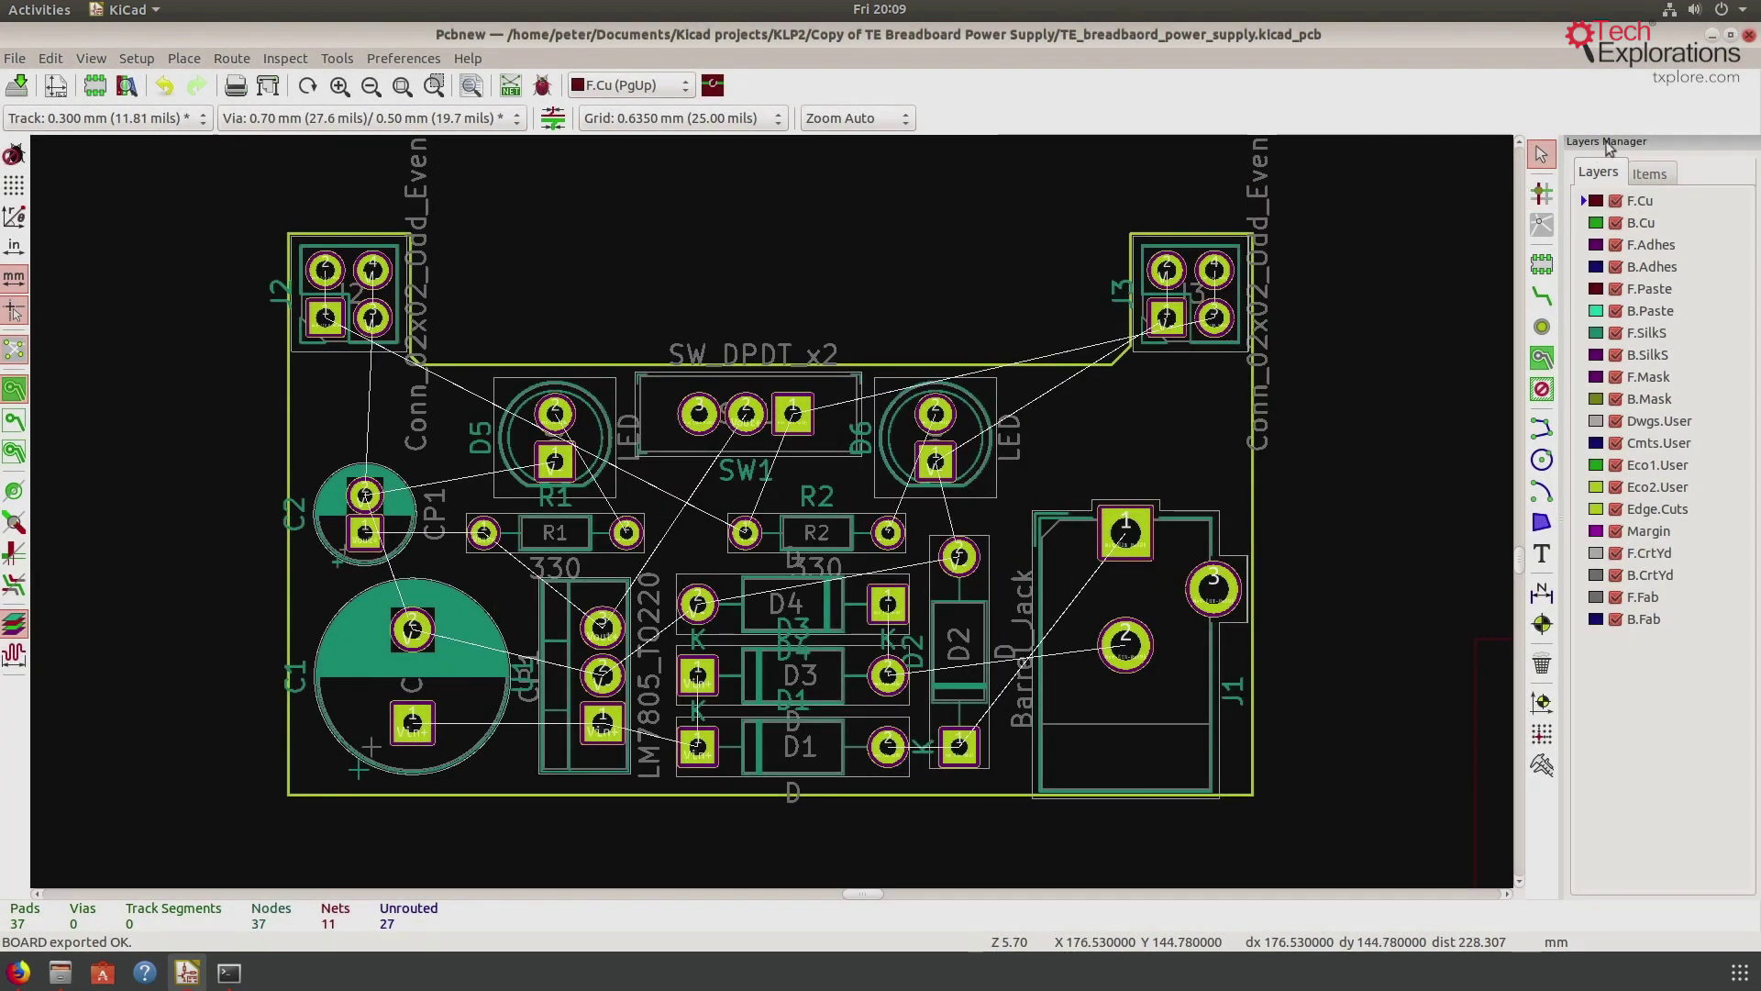
left_click(1711, 36)
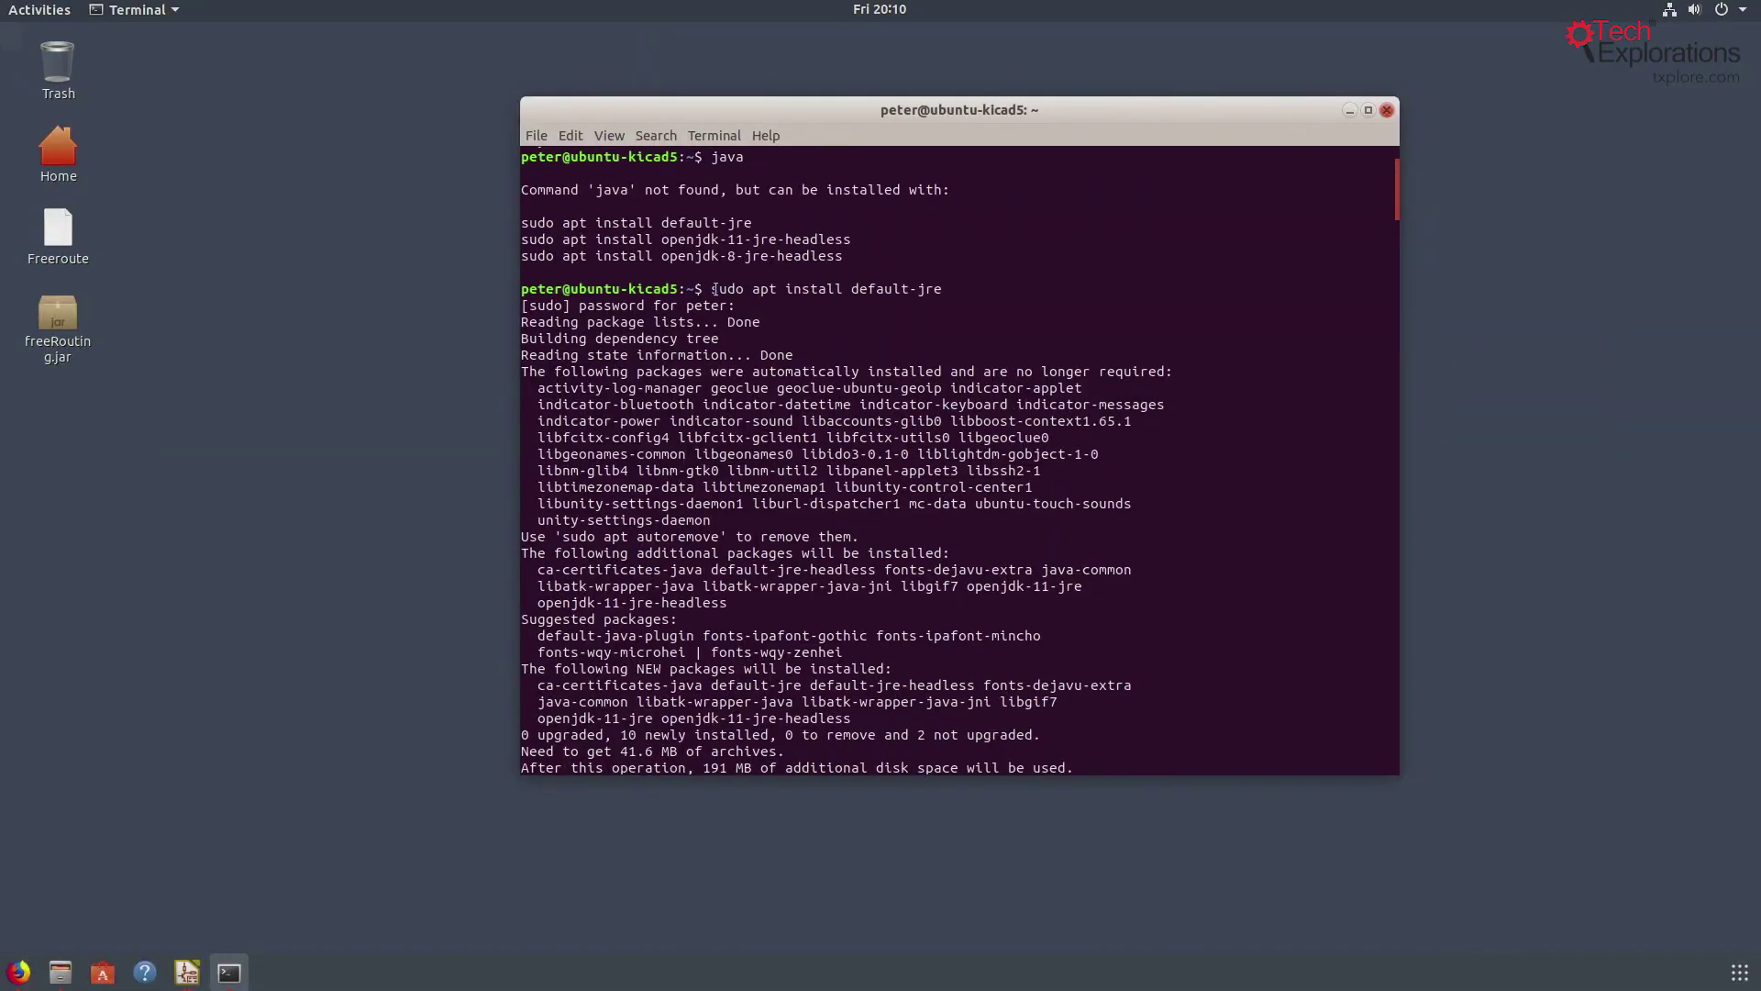
Minimize the terminal and launch freeRouting.jar from the desktop
left_click_drag(712, 288, 1387, 289)
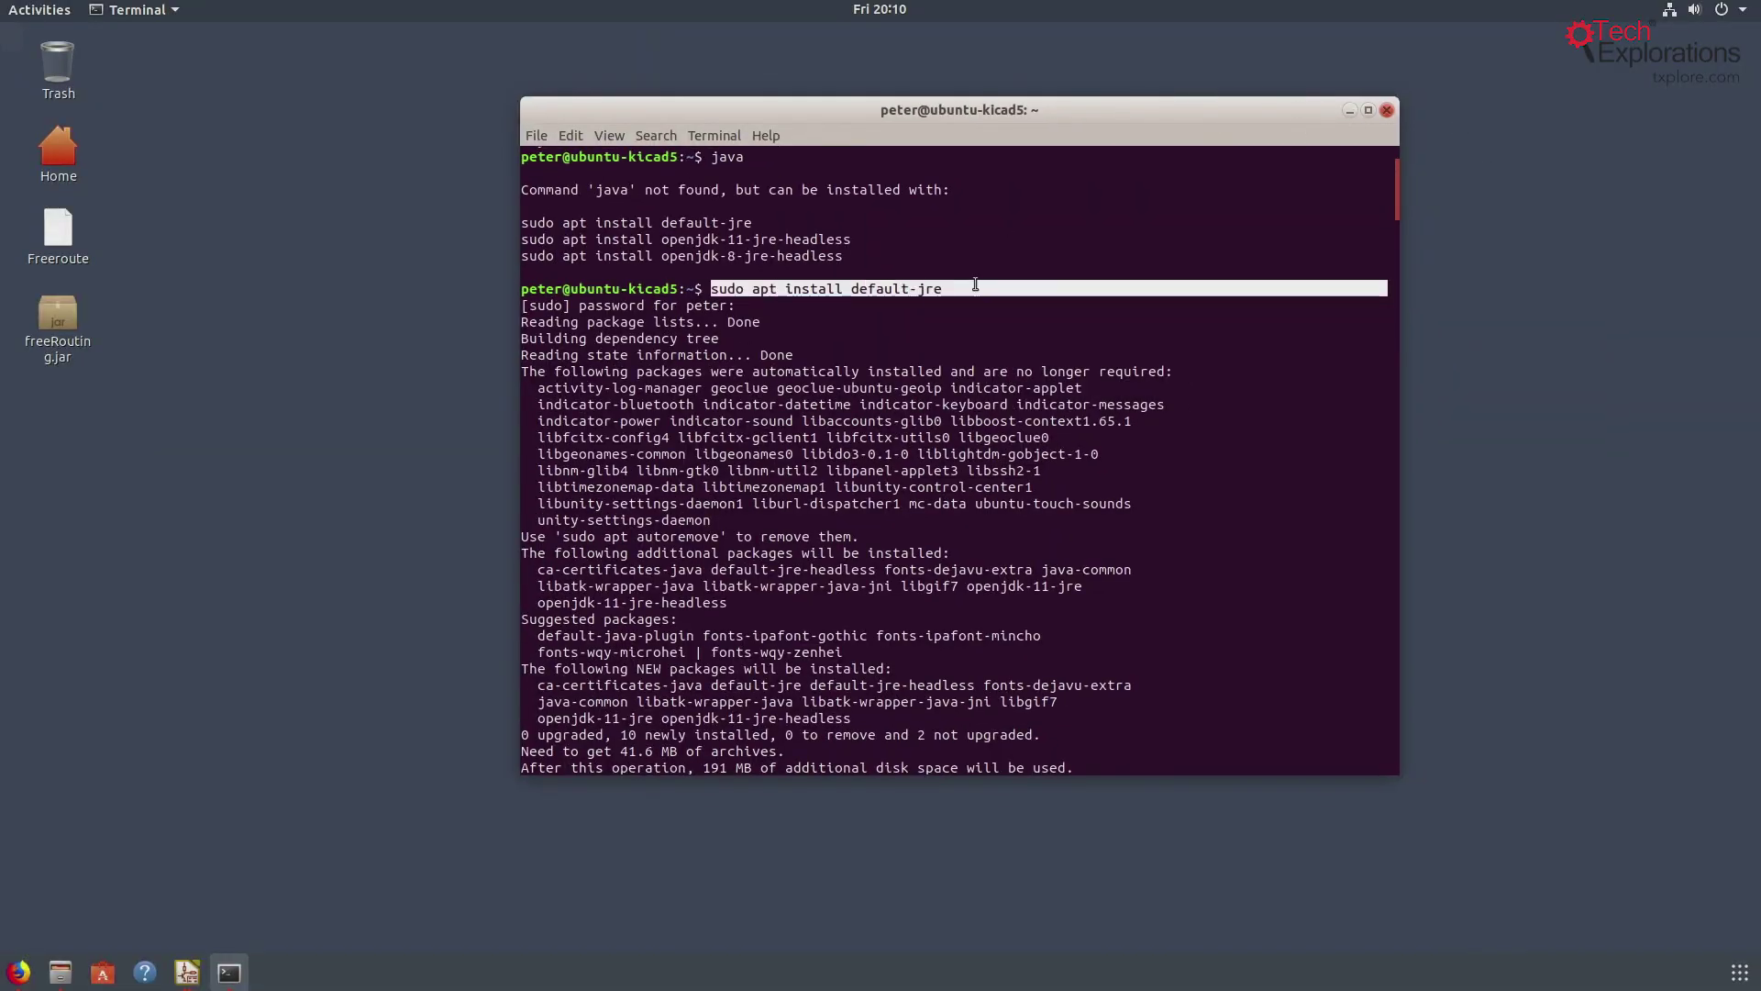
left_click(1348, 110)
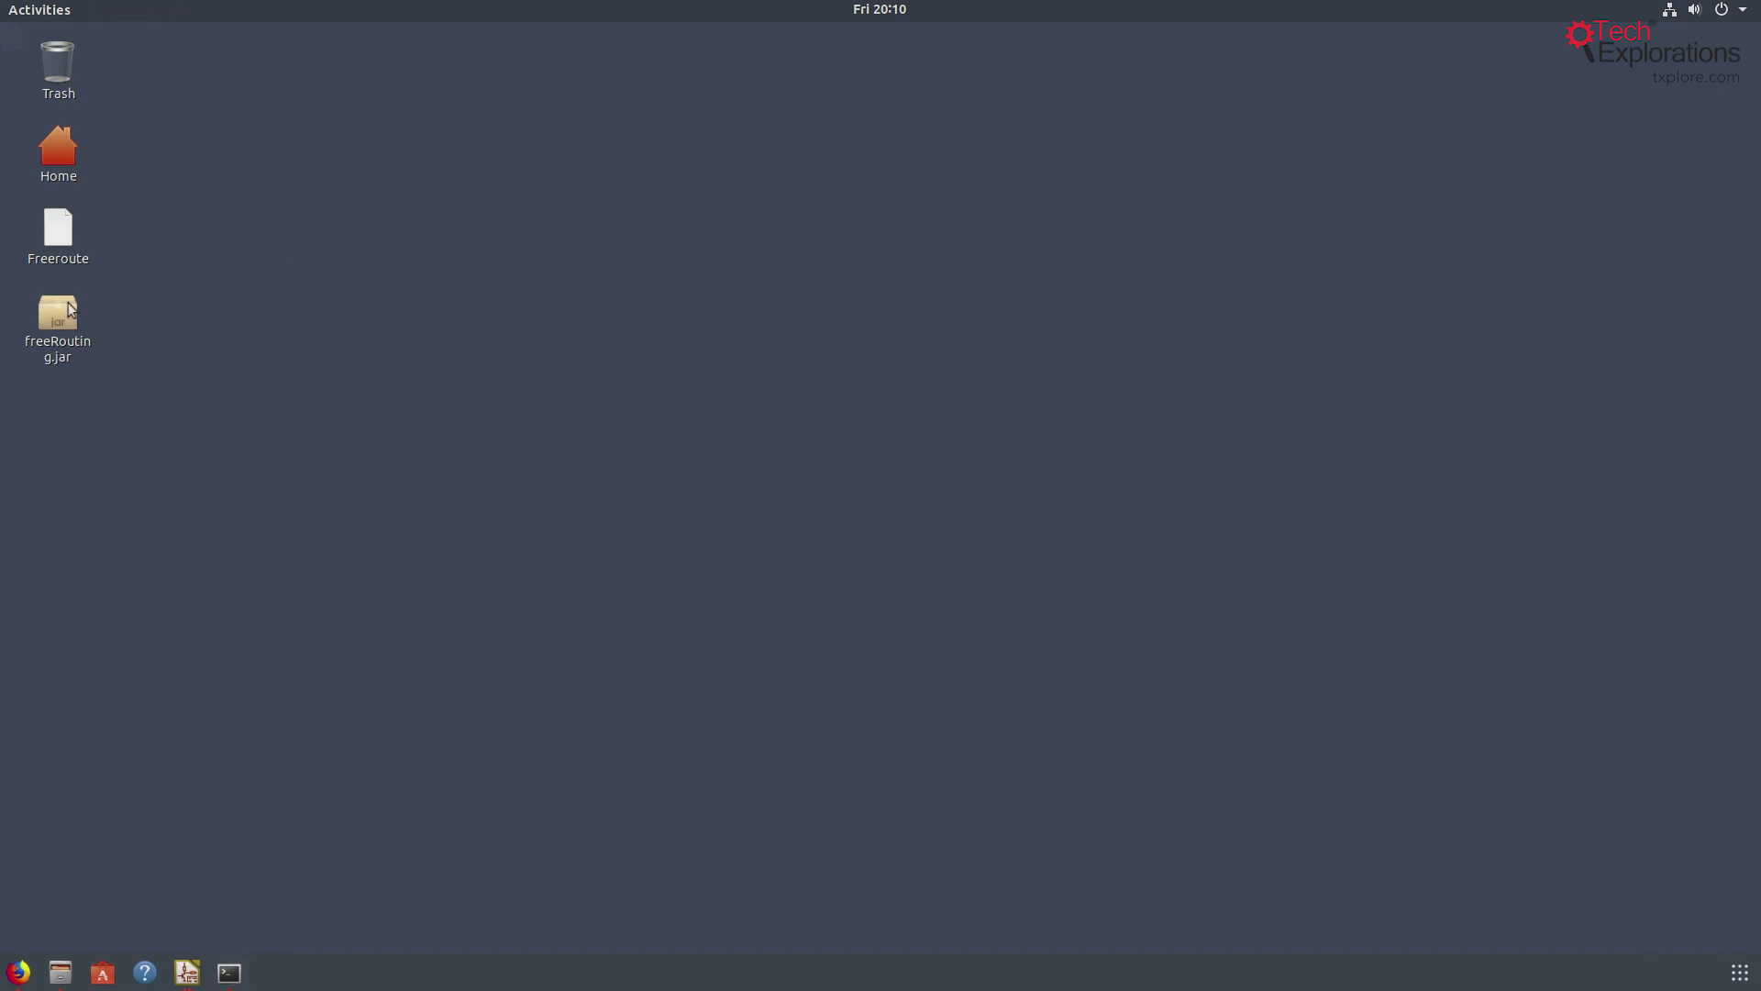
left_click(74, 310)
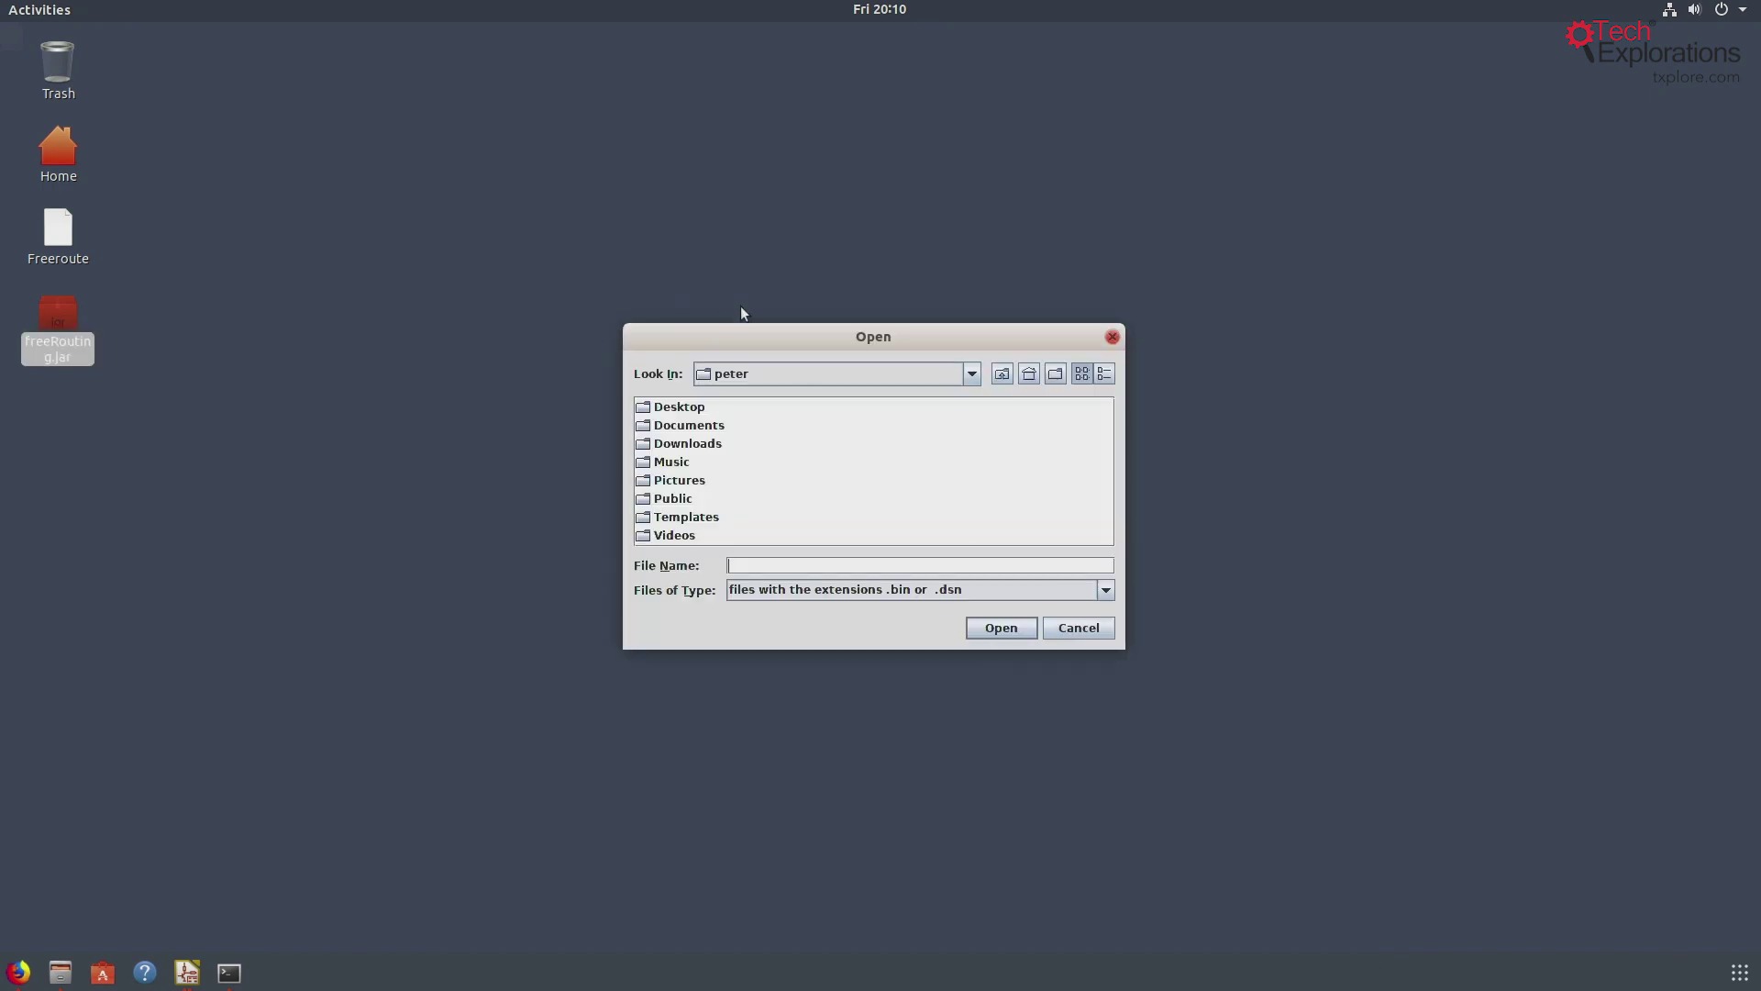
Load TE_breadbaord_power_supply.dsn from Documents/Kicad projects/KLP2/Copy of TE Breadboard Power Supply
double_click(707, 425)
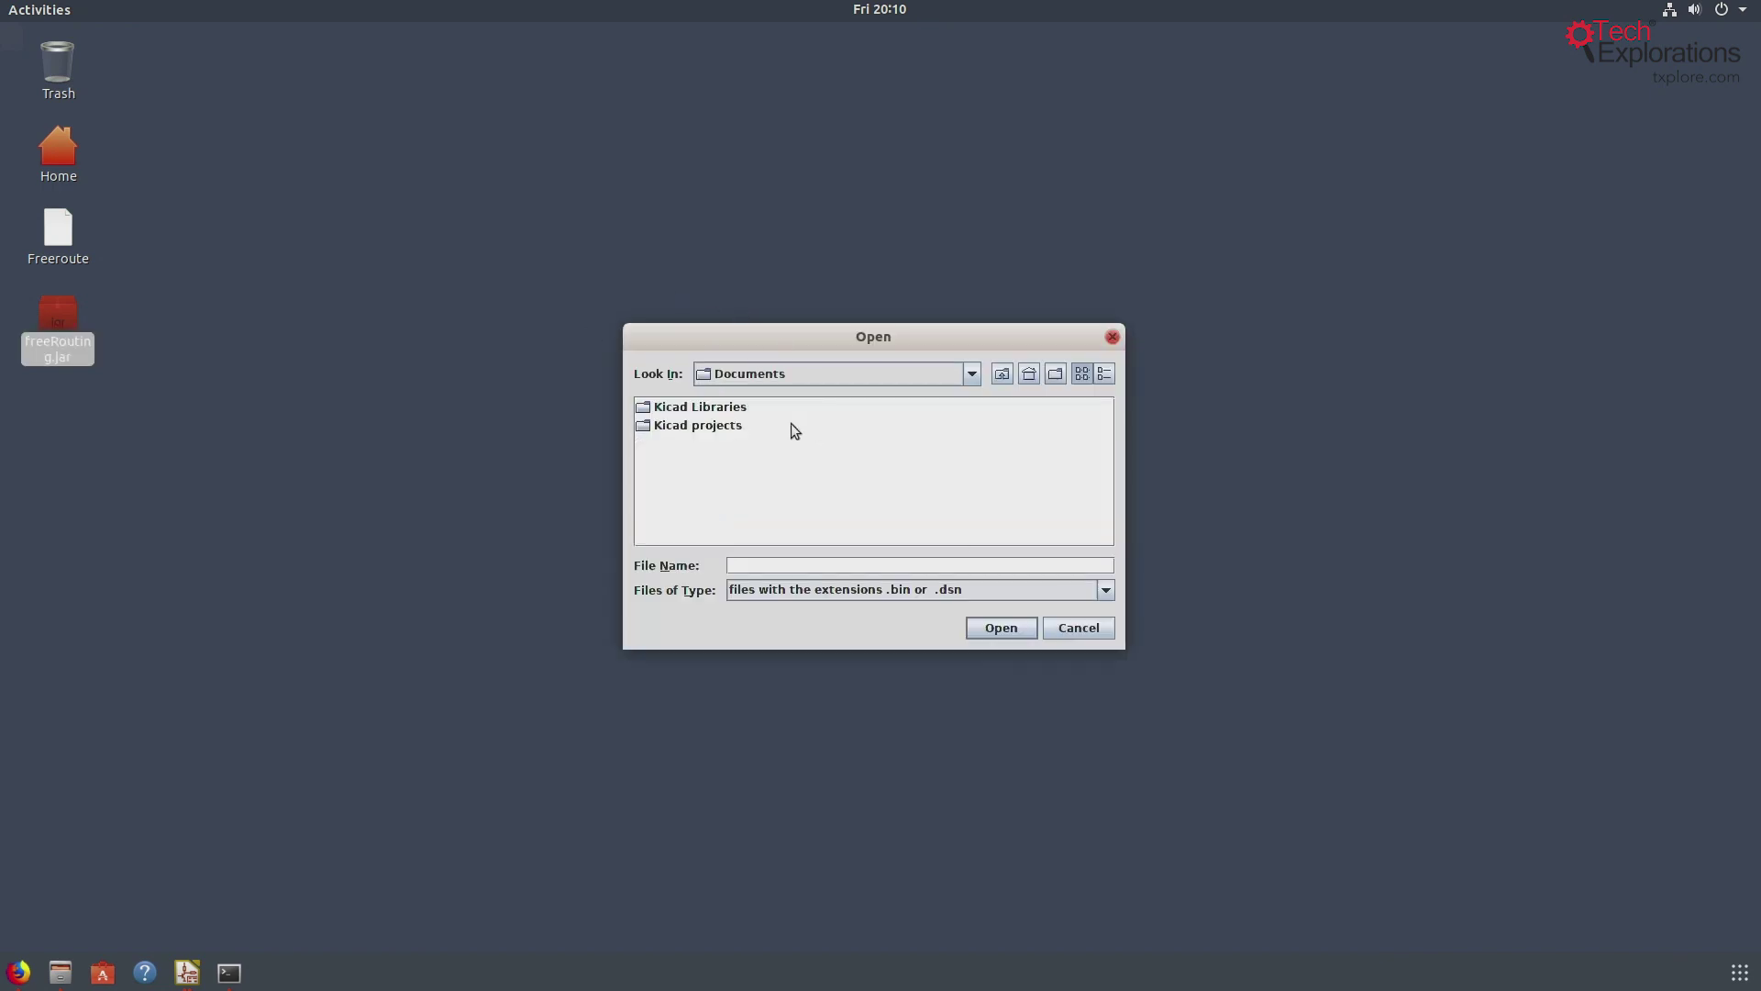
double_click(703, 427)
double_click(670, 410)
double_click(731, 428)
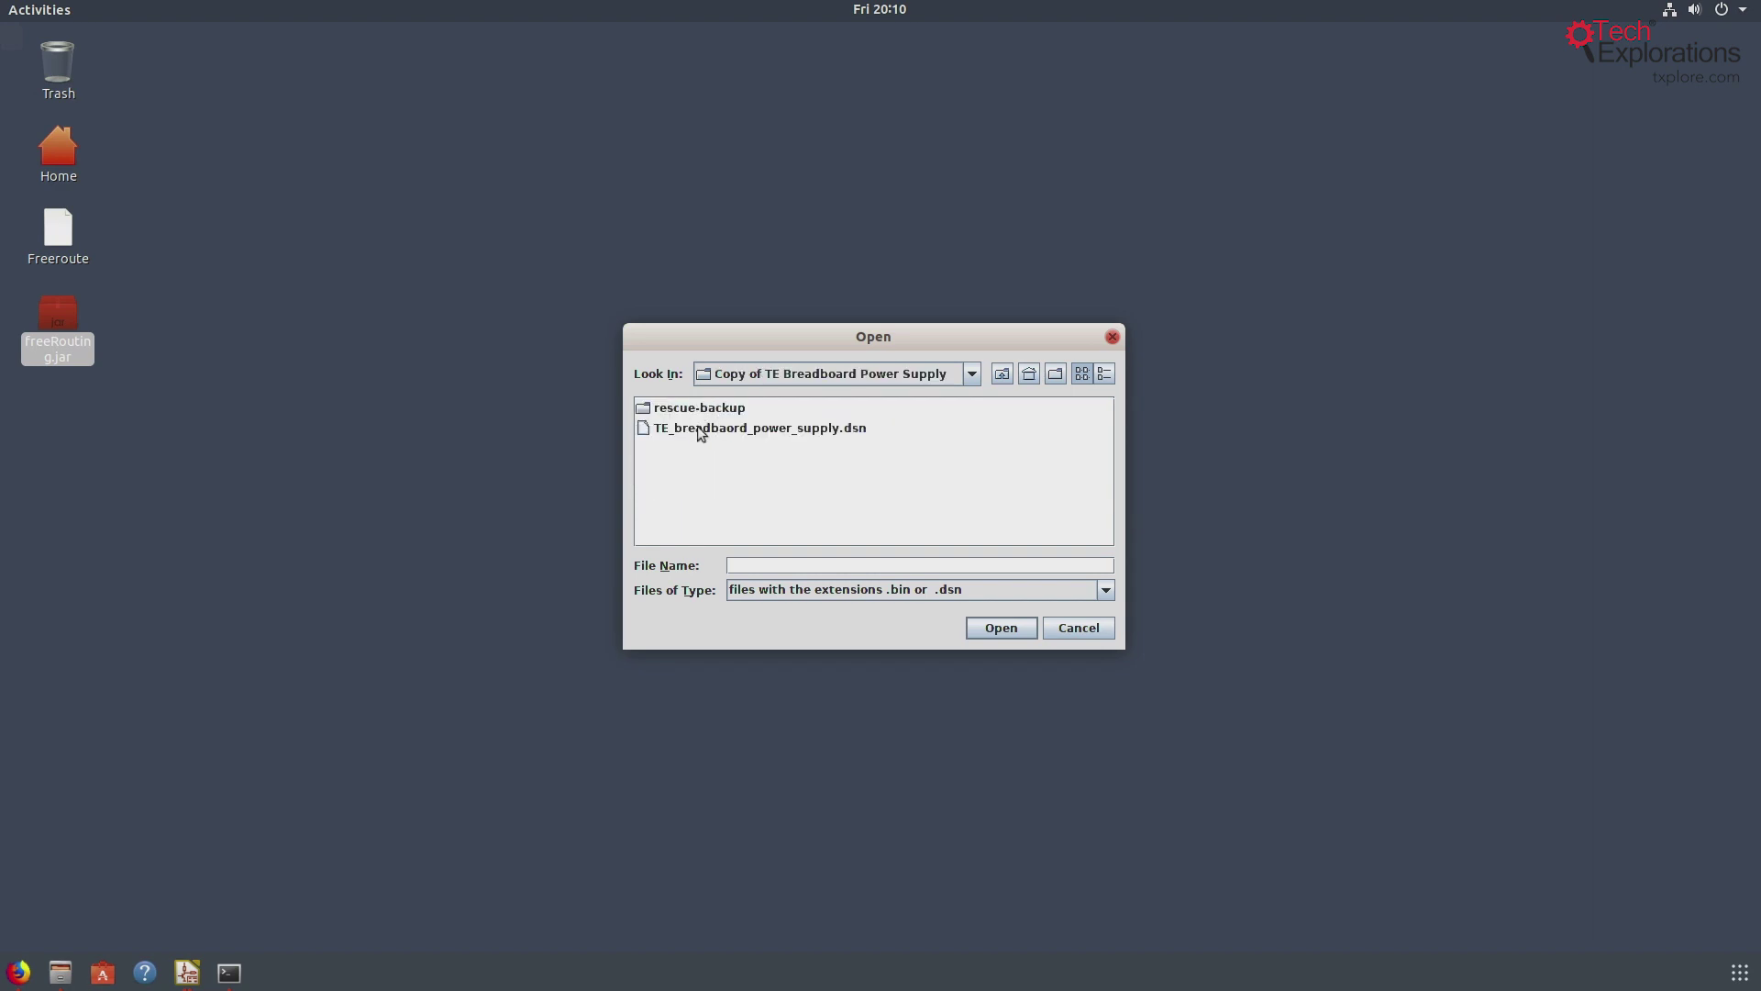
left_click(701, 429)
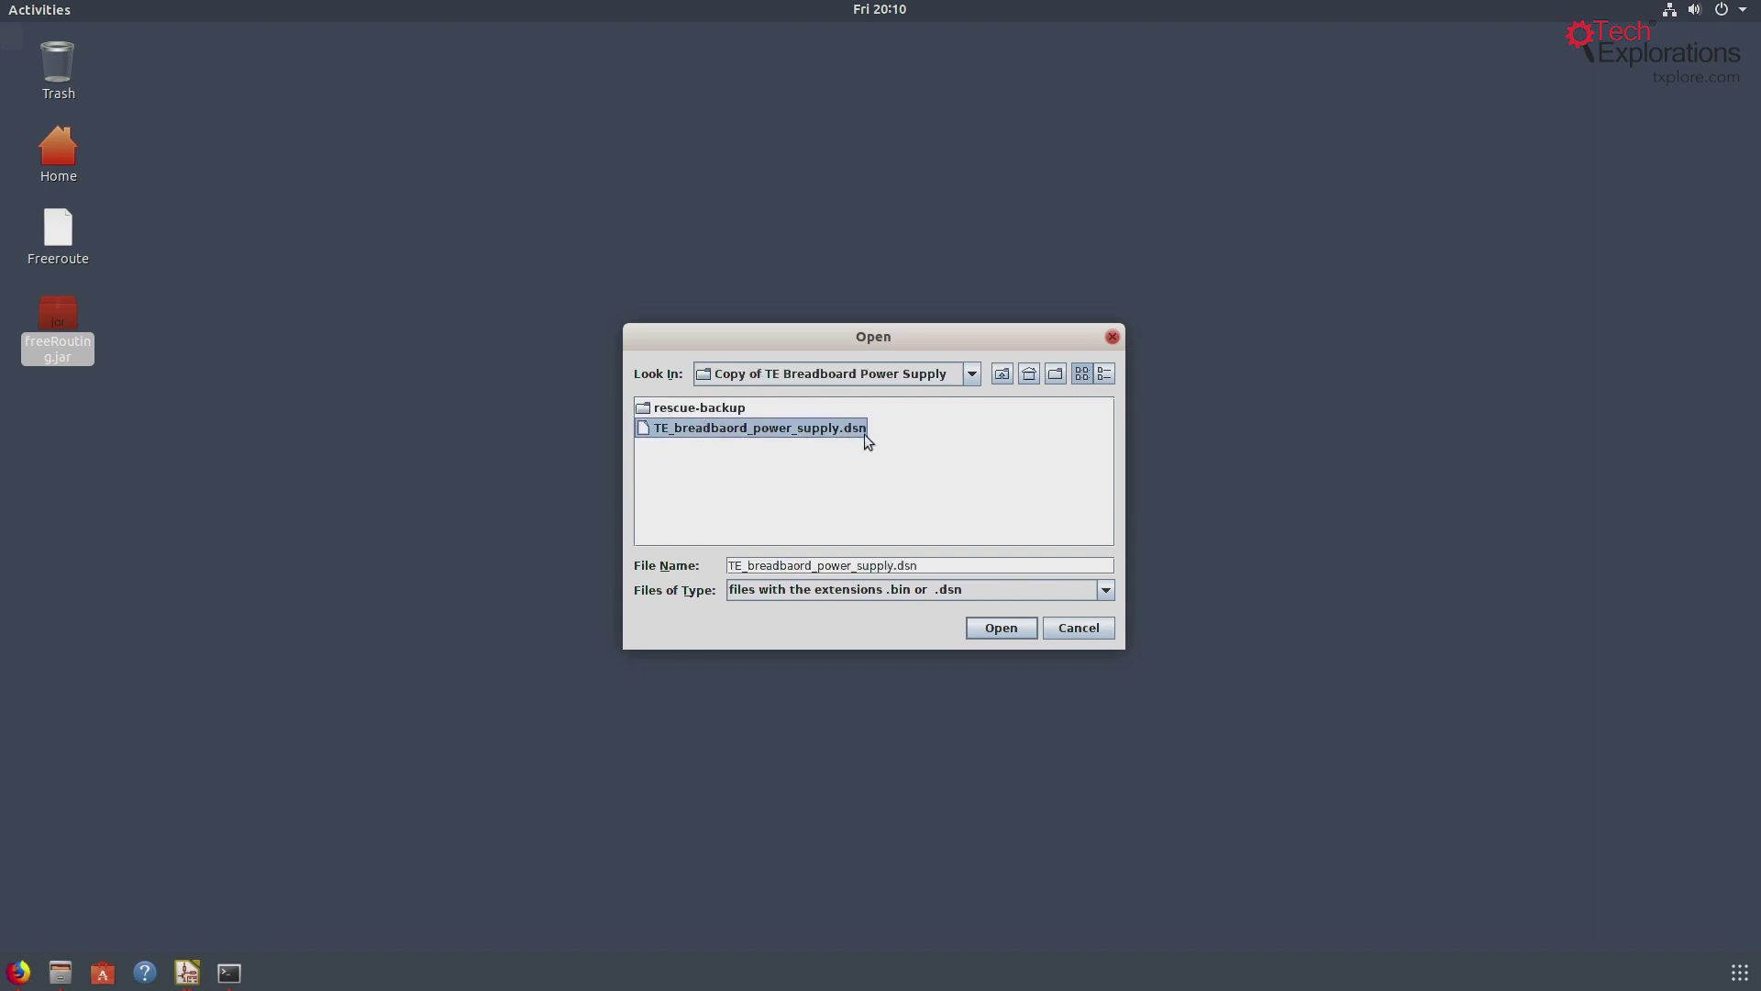
left_click(1002, 630)
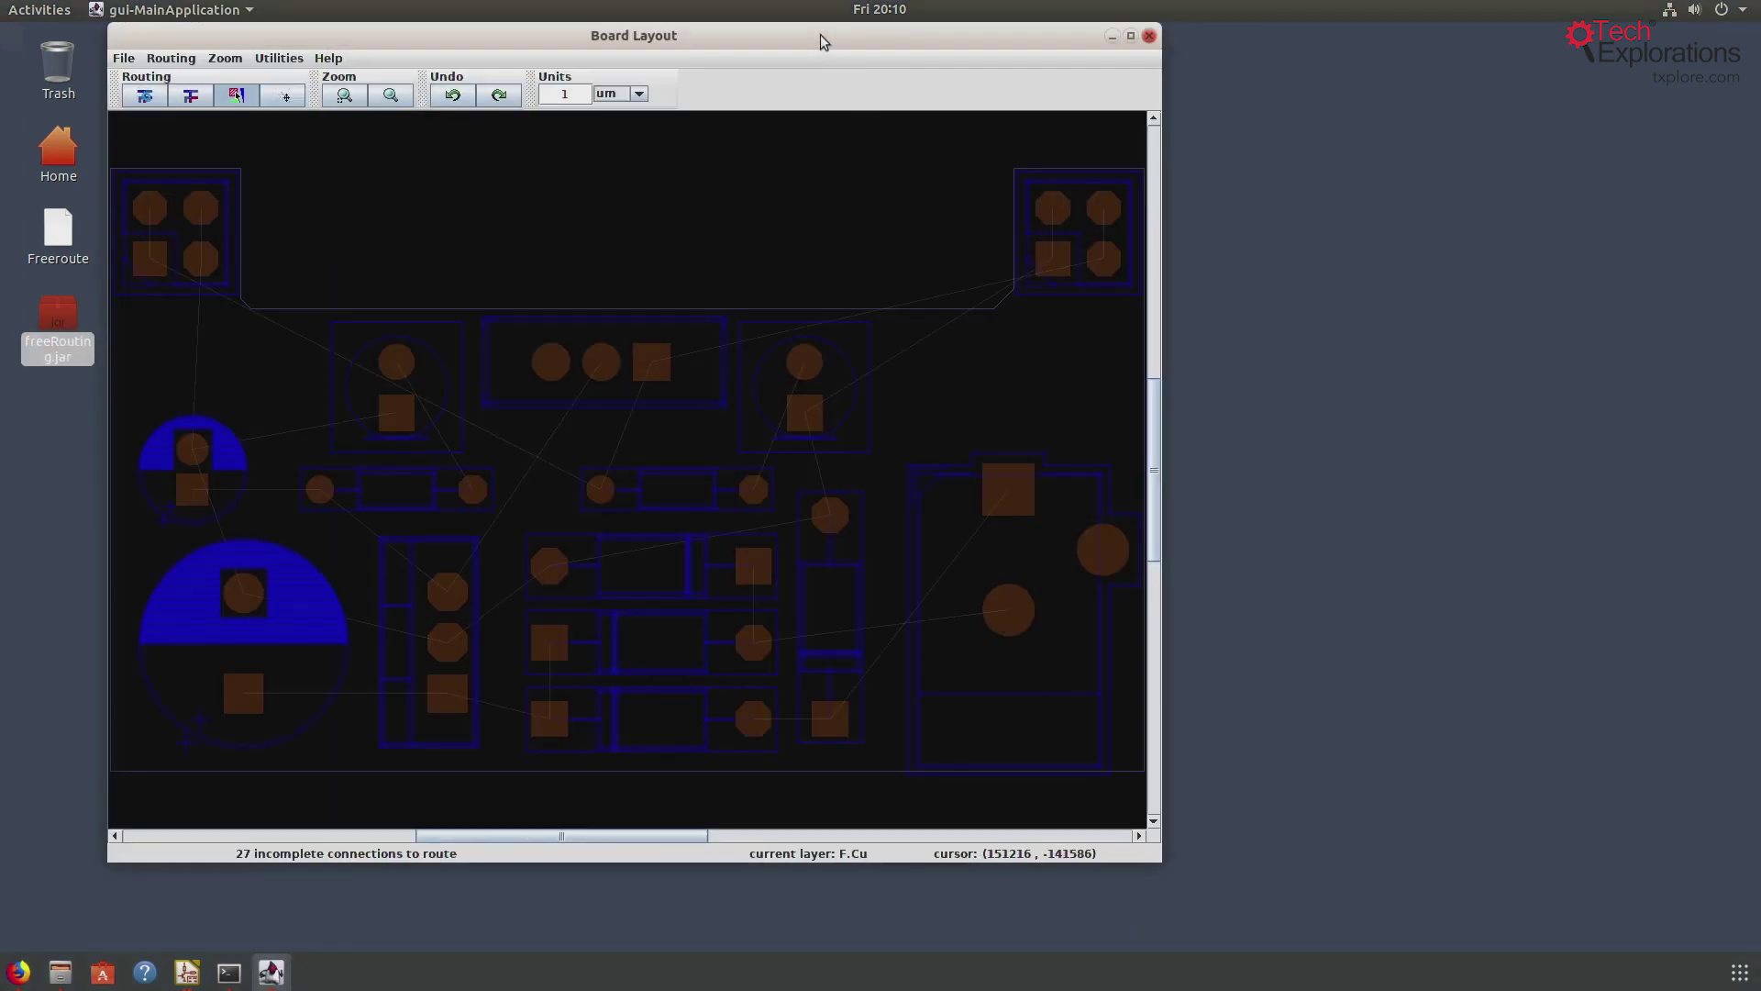
Centre the Board Layout window and look through the Utilities, Help and Routing menus
left_click_drag(820, 35, 1080, 58)
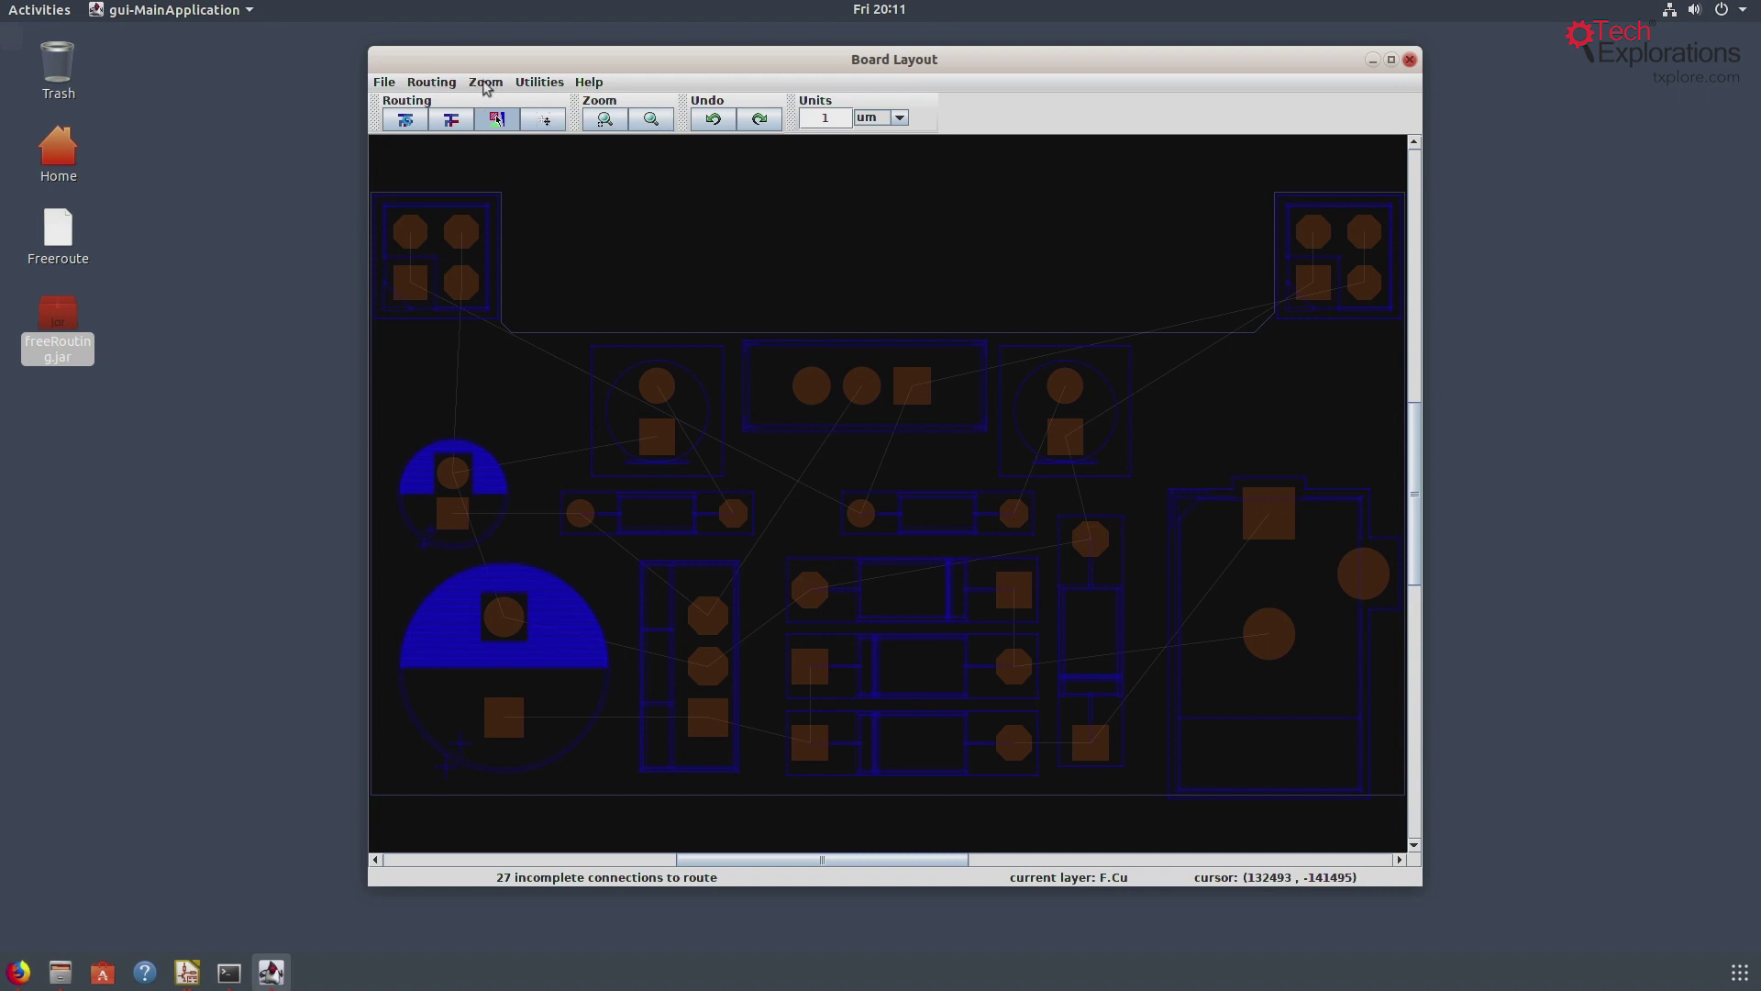
left_click(538, 83)
mouse_move(590, 84)
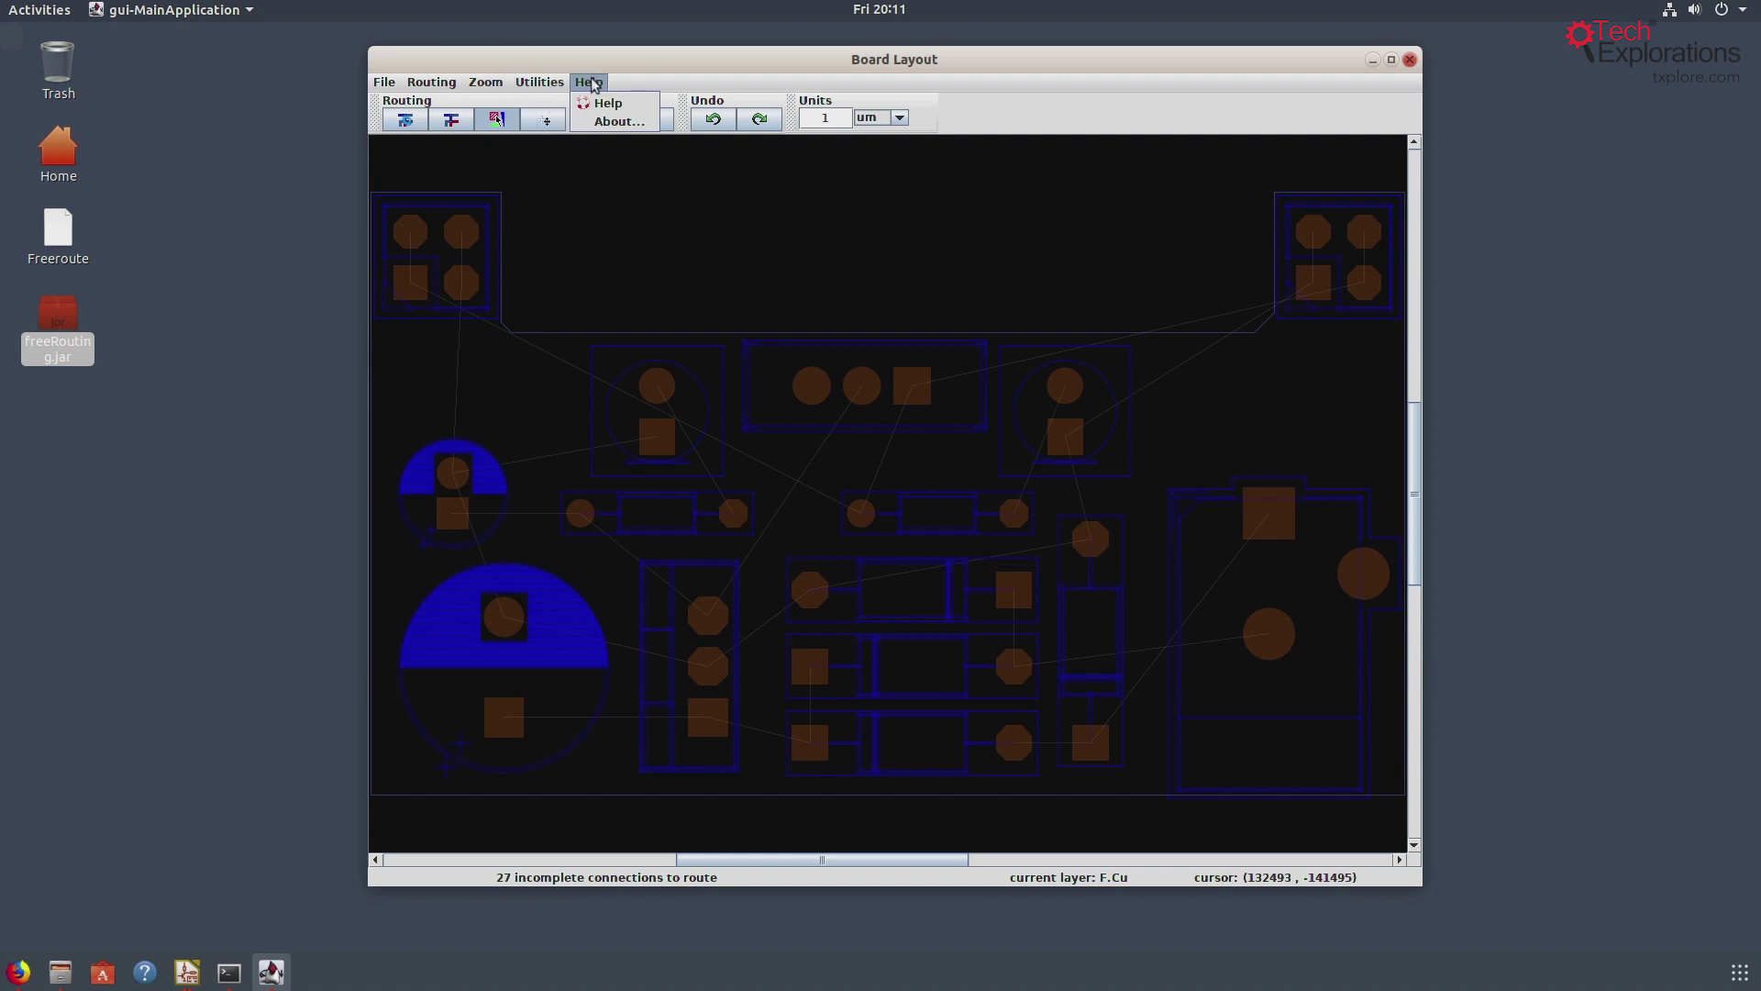
mouse_move(417, 83)
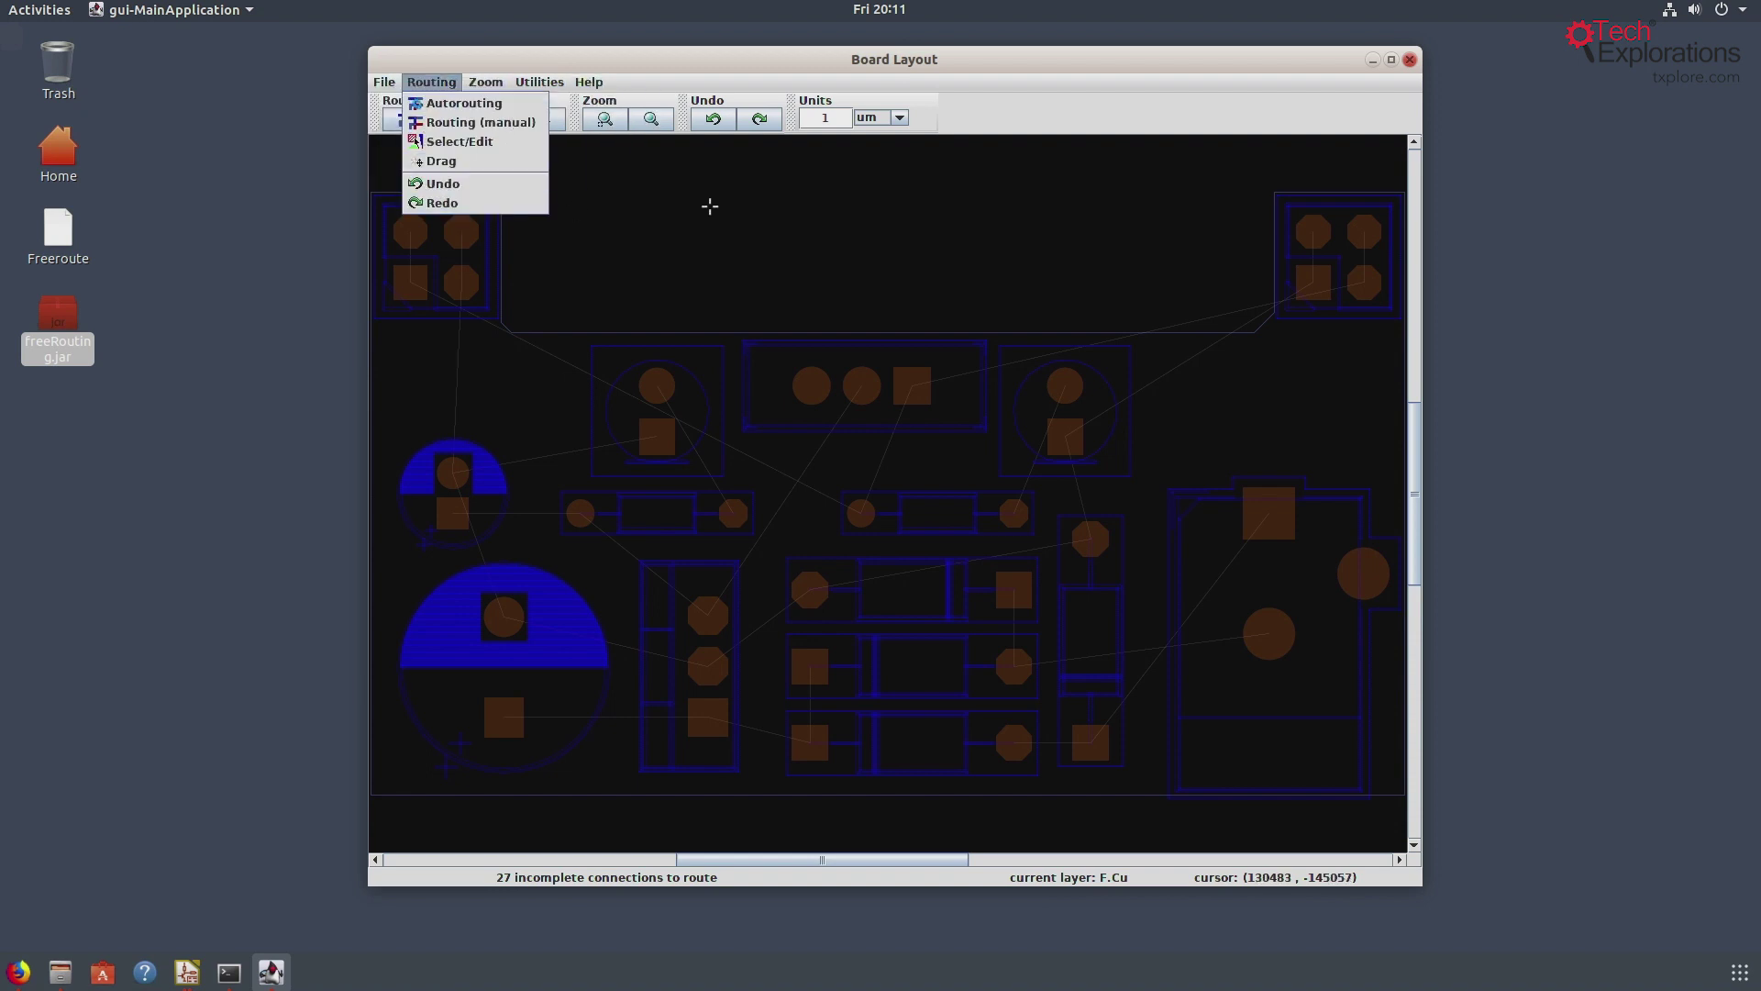
left_click(707, 204)
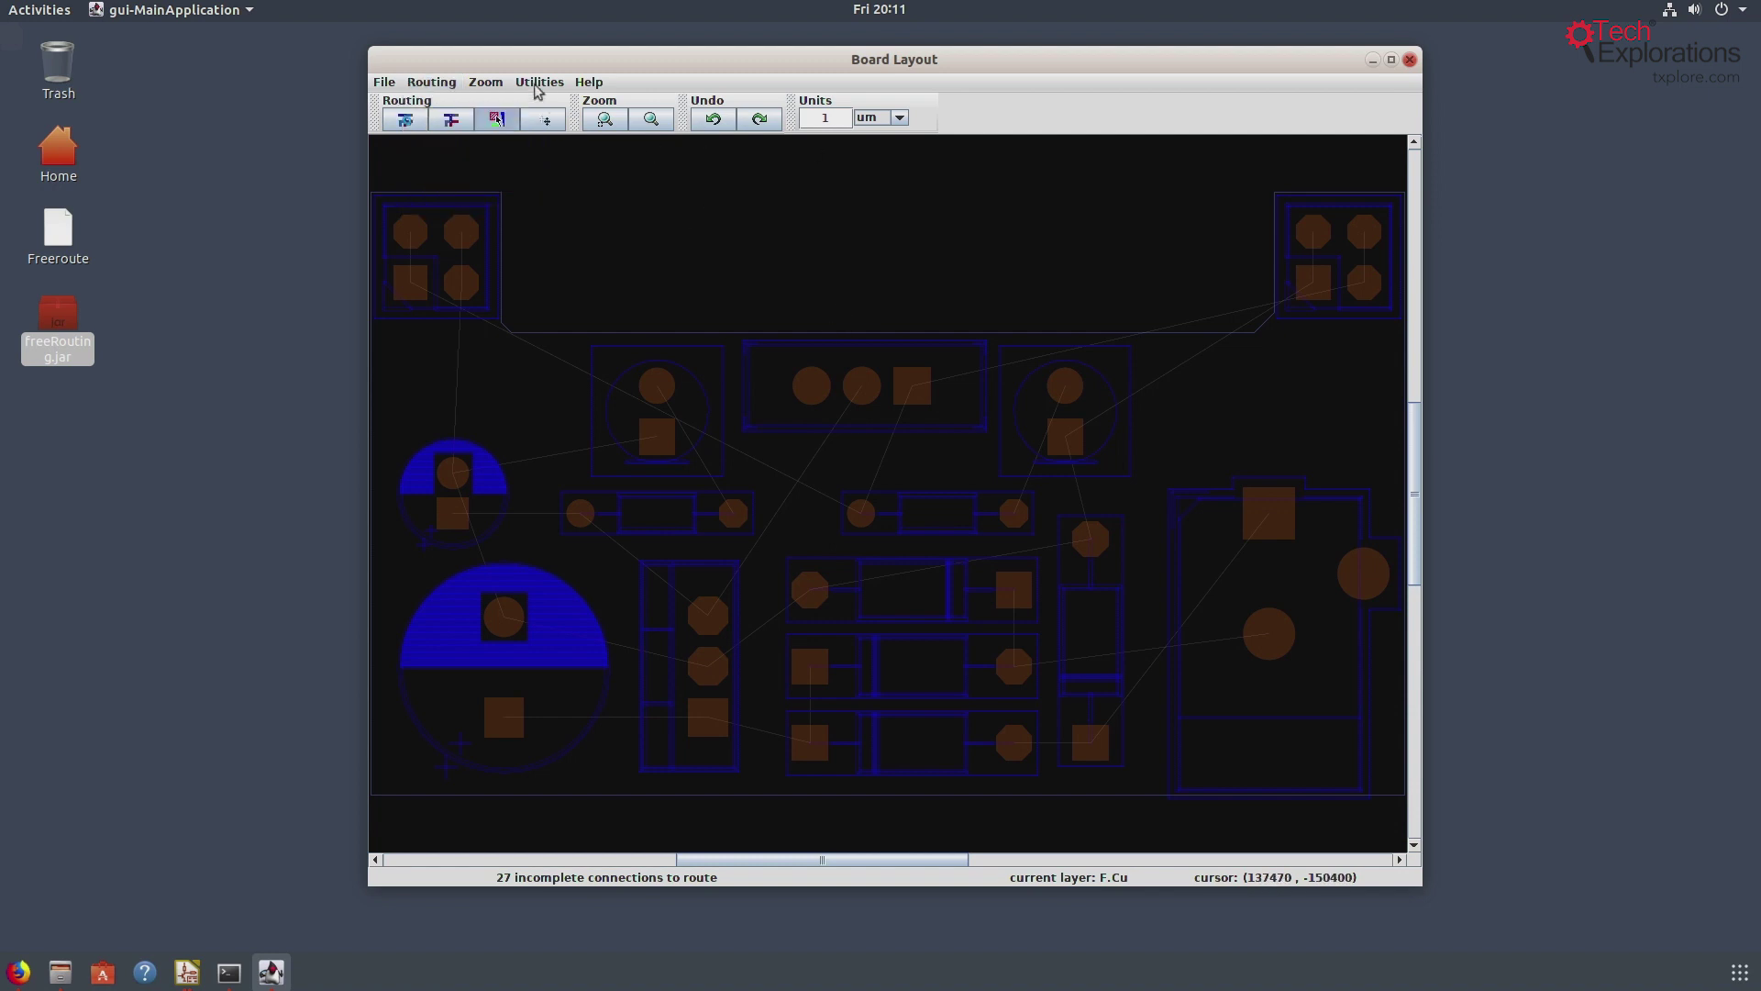
Run Routing > Autorouting on the whole board
left_click(445, 85)
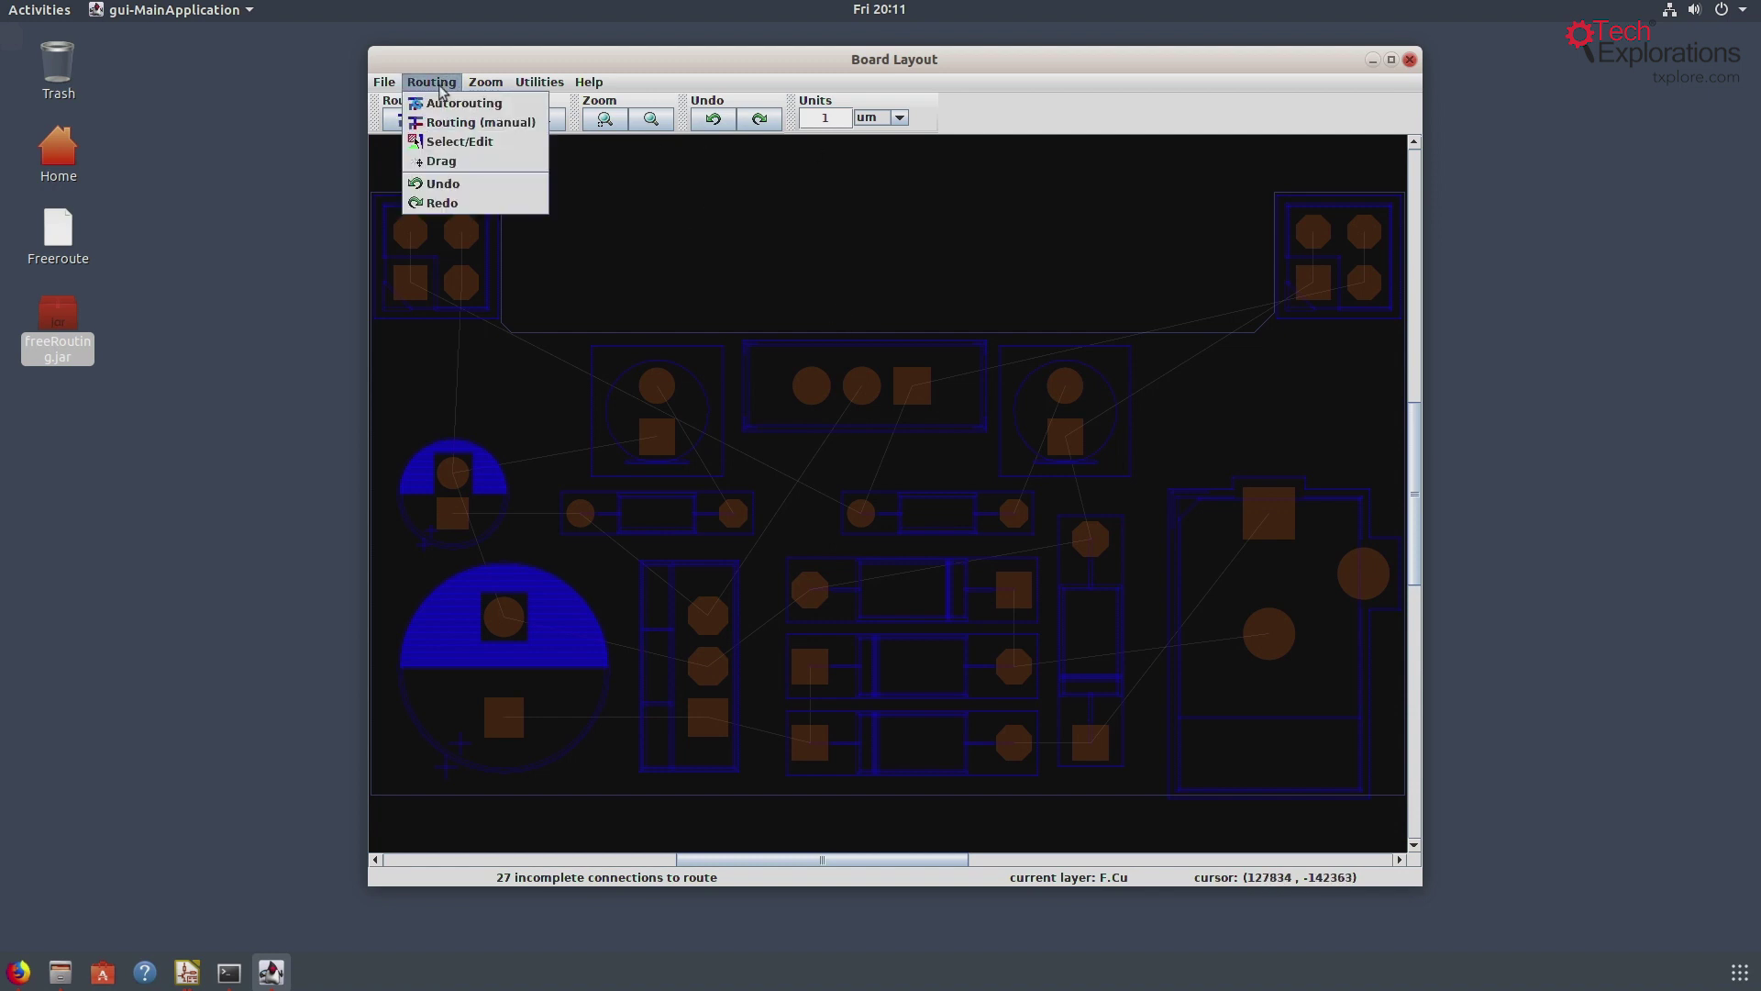
left_click(491, 107)
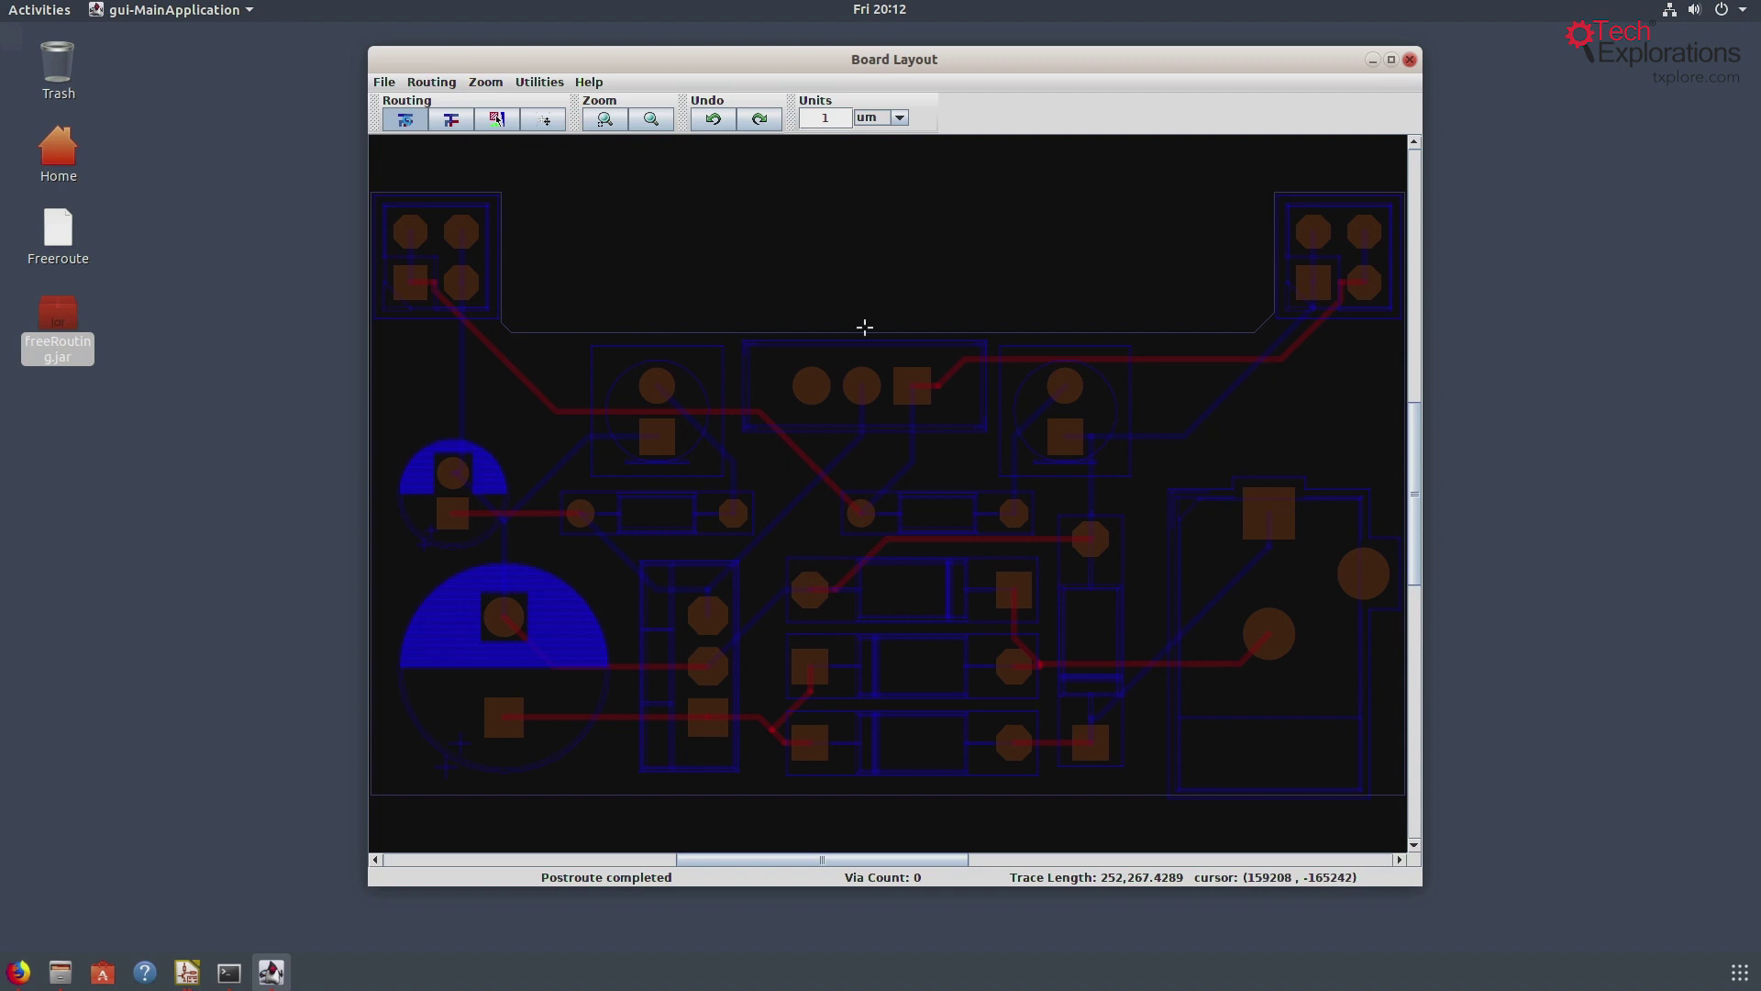
Export the routing as the session file TE_breadbaord_power_supply.ses, saving the routing rules too
left_click(383, 83)
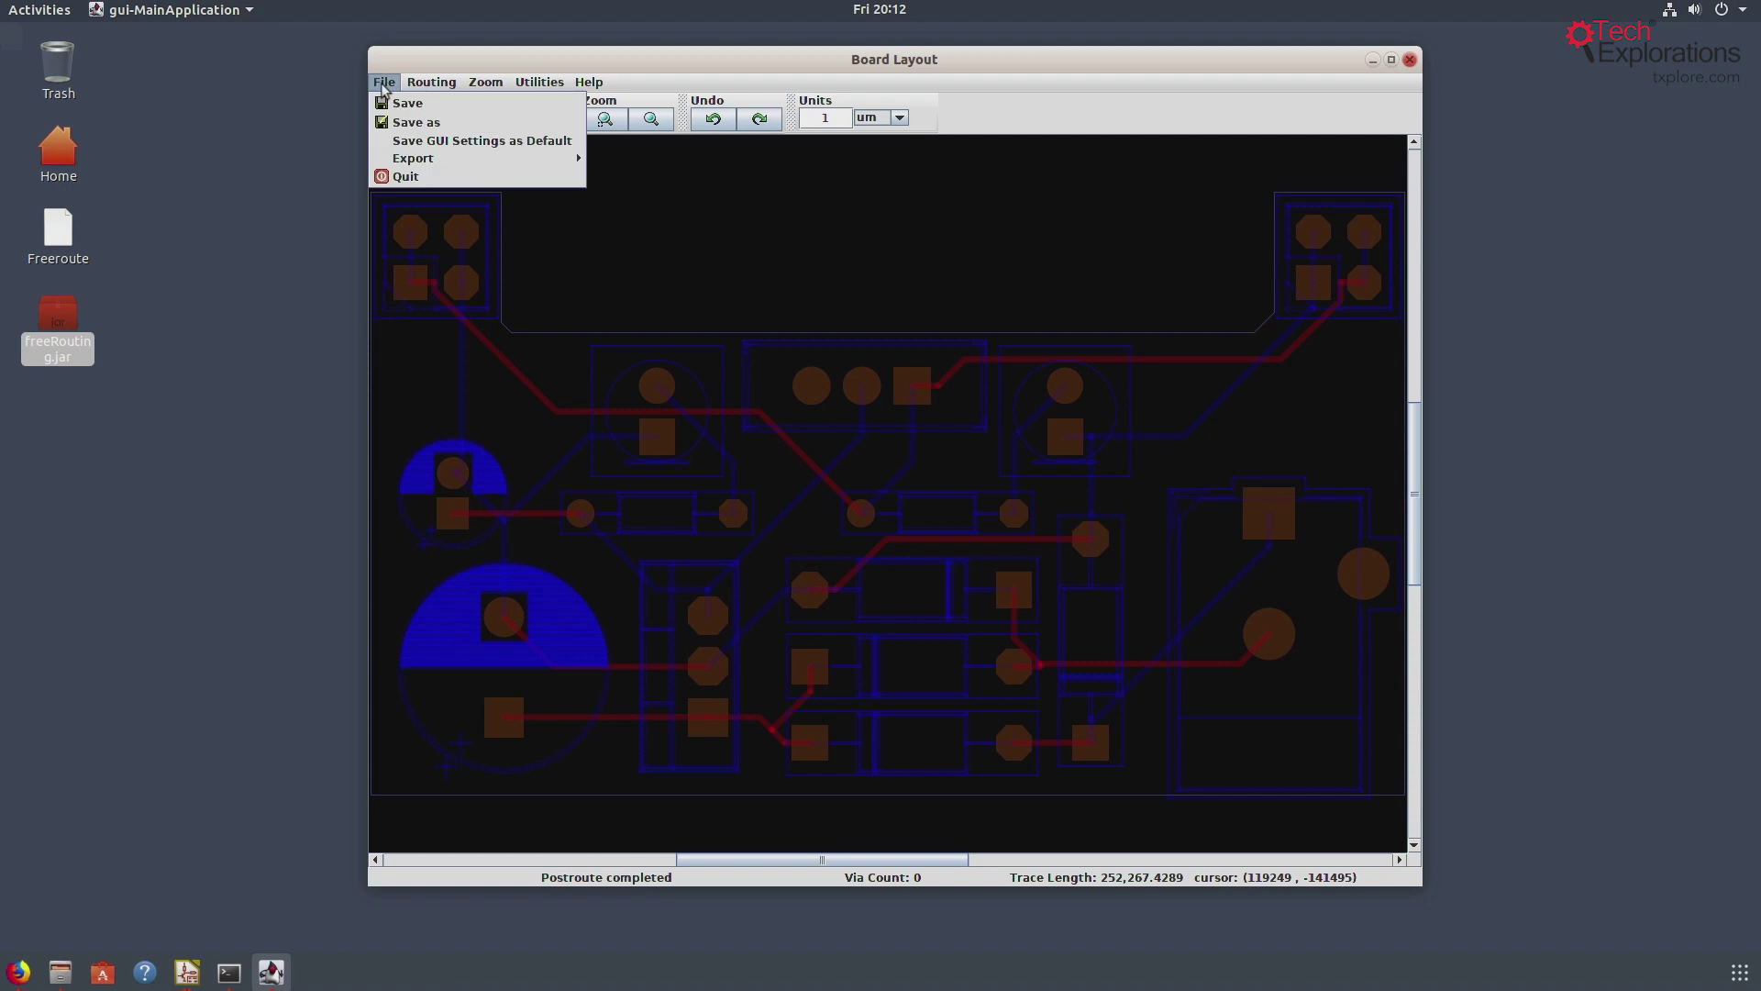
mouse_move(413, 158)
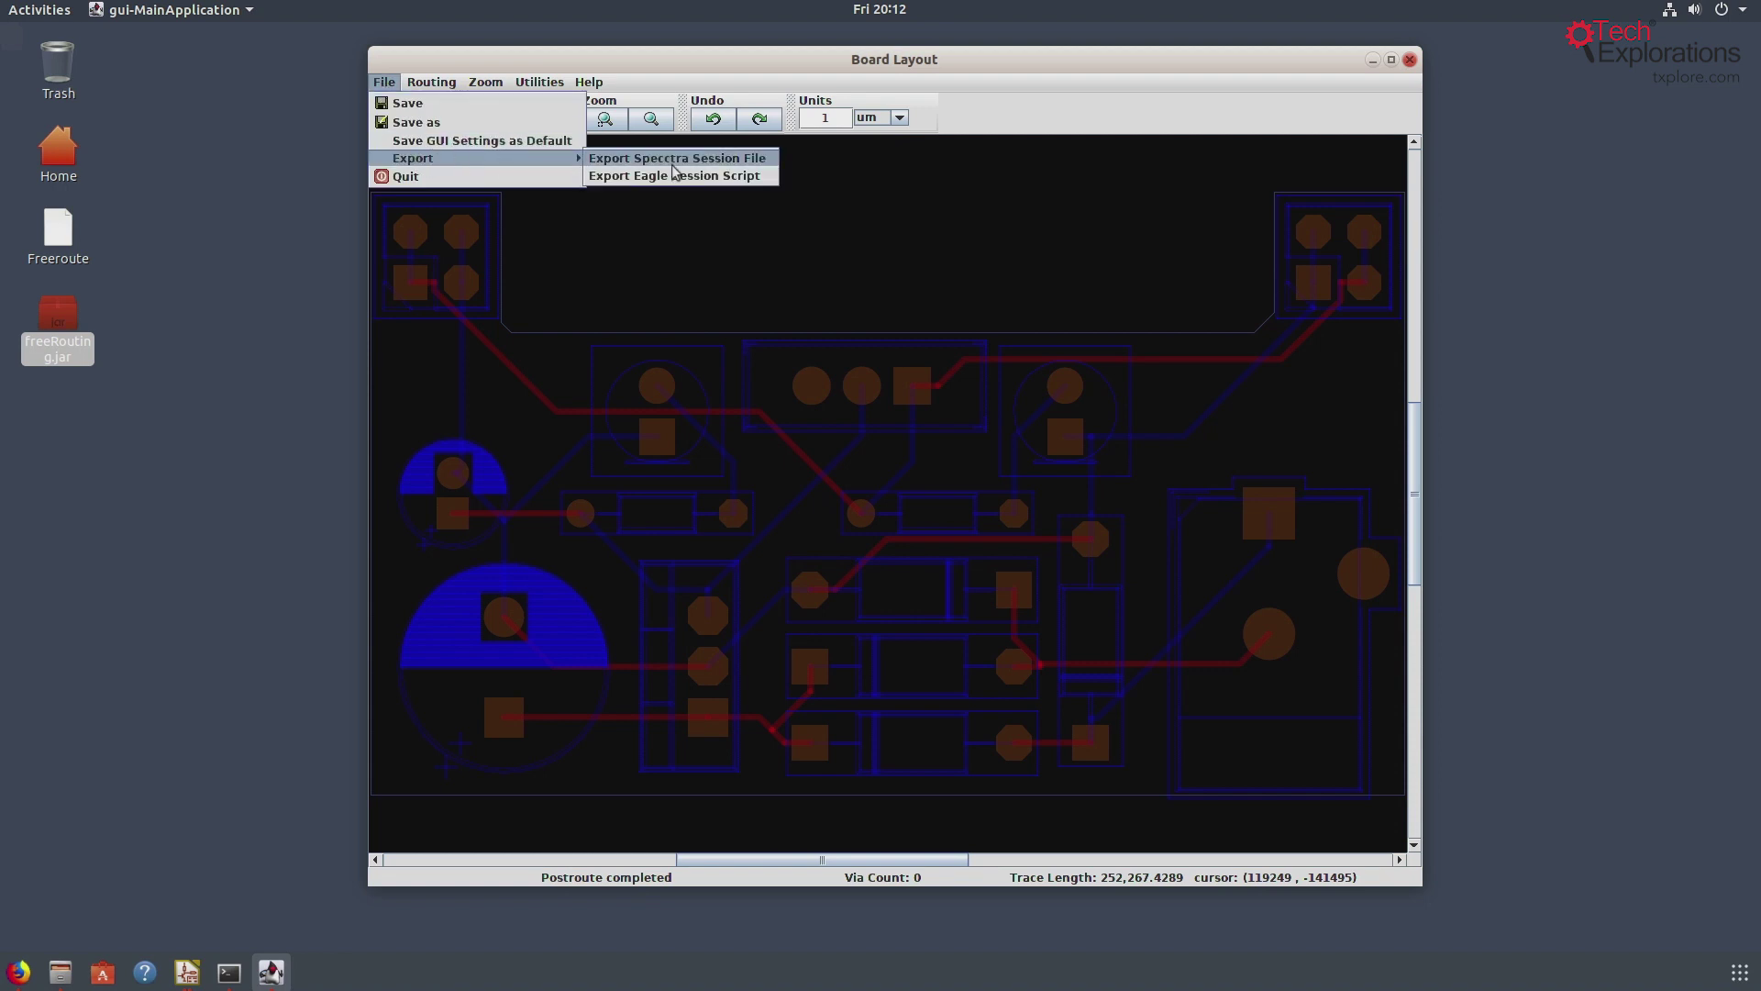
left_click(727, 161)
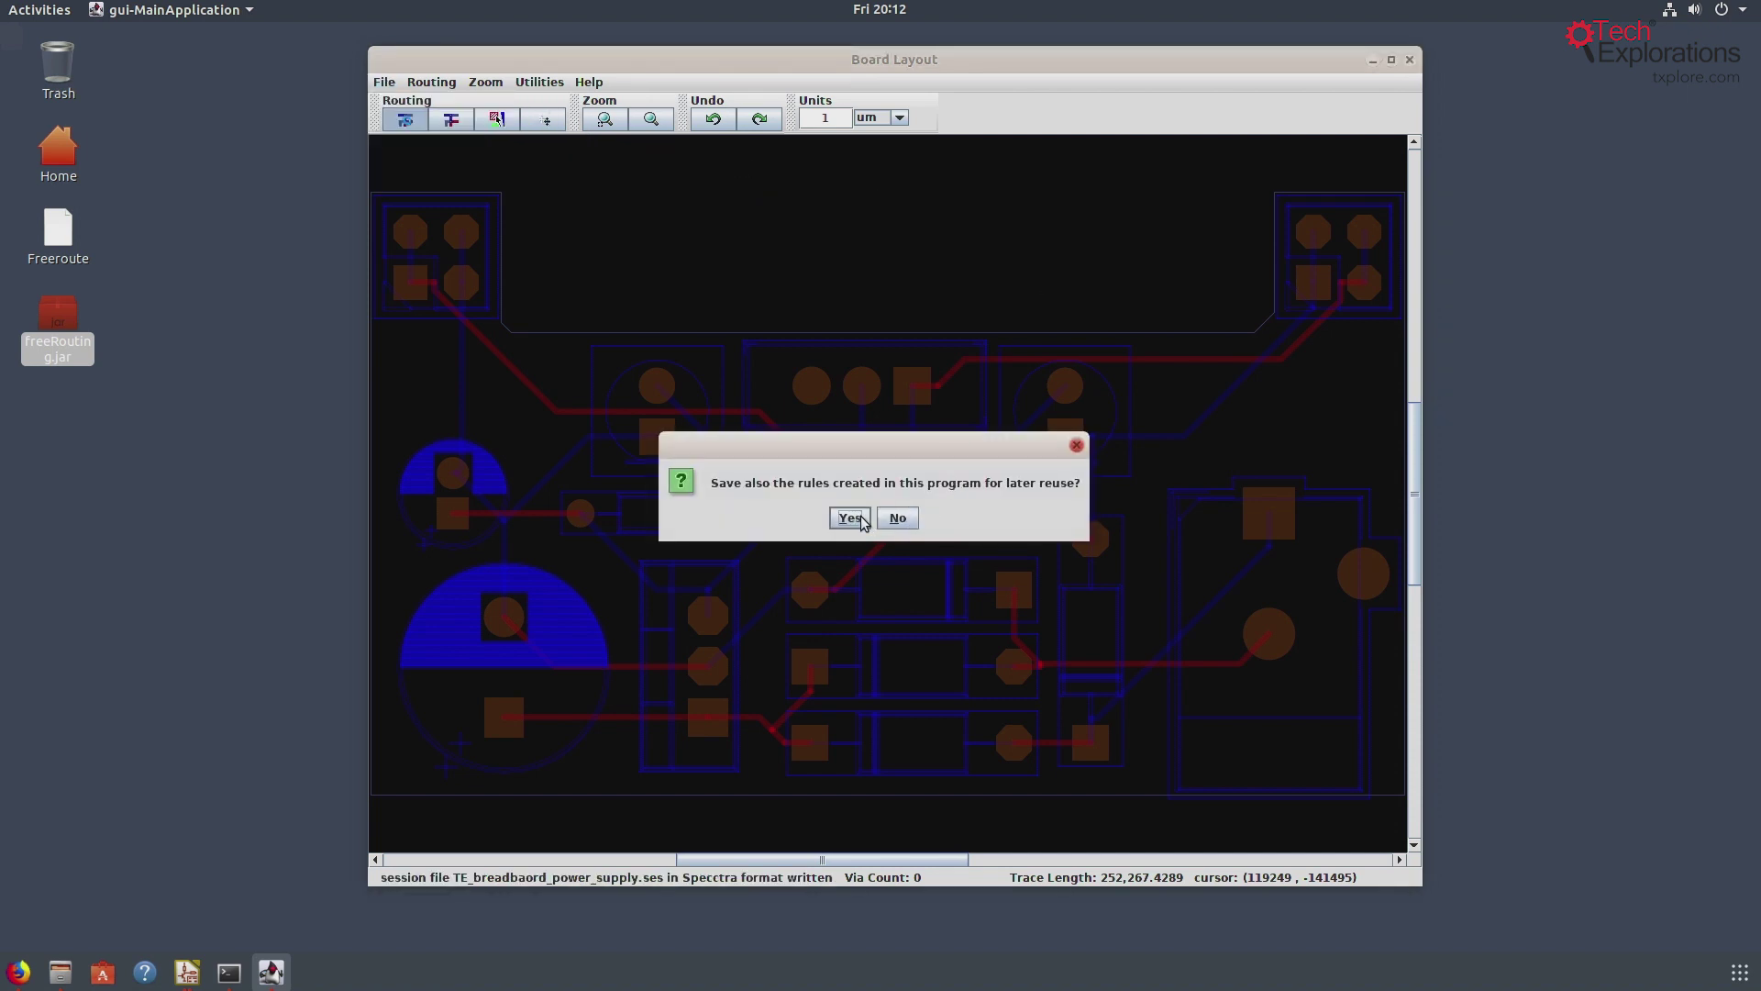
left_click(849, 519)
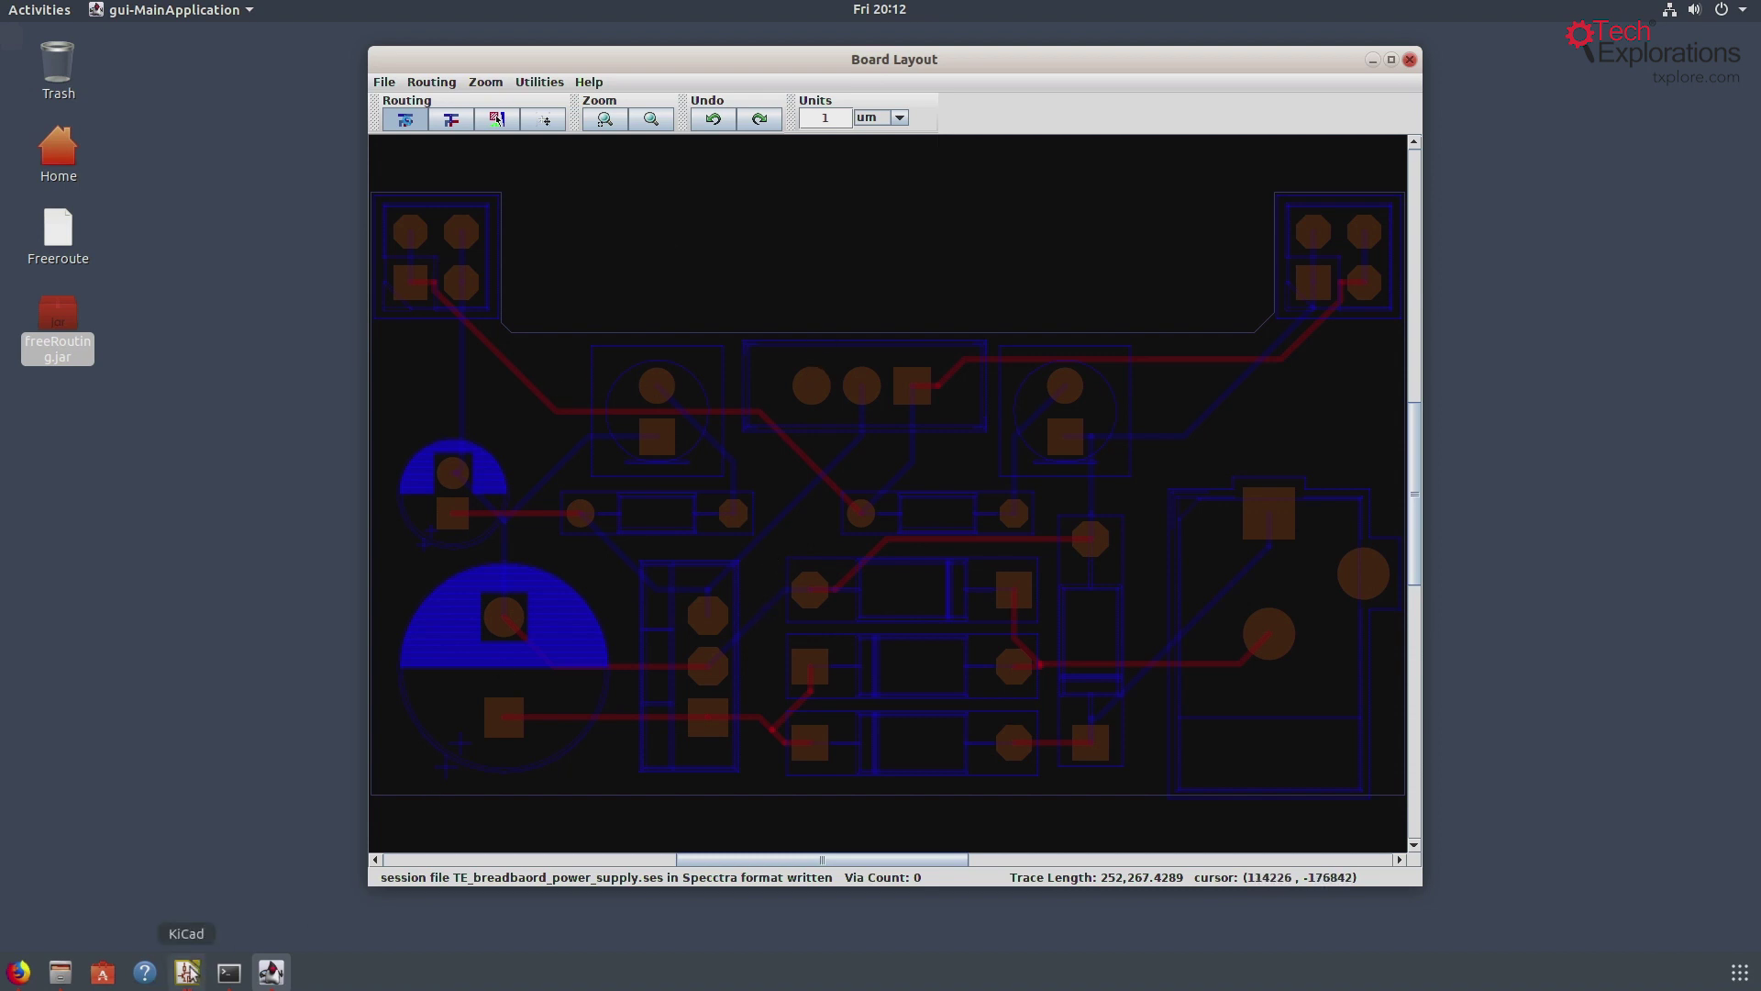
left_click(187, 971)
In Pcbnew, import the TE_breadbaord_power_supply.ses Specctra session, adding 66 routed track segments
left_click(161, 853)
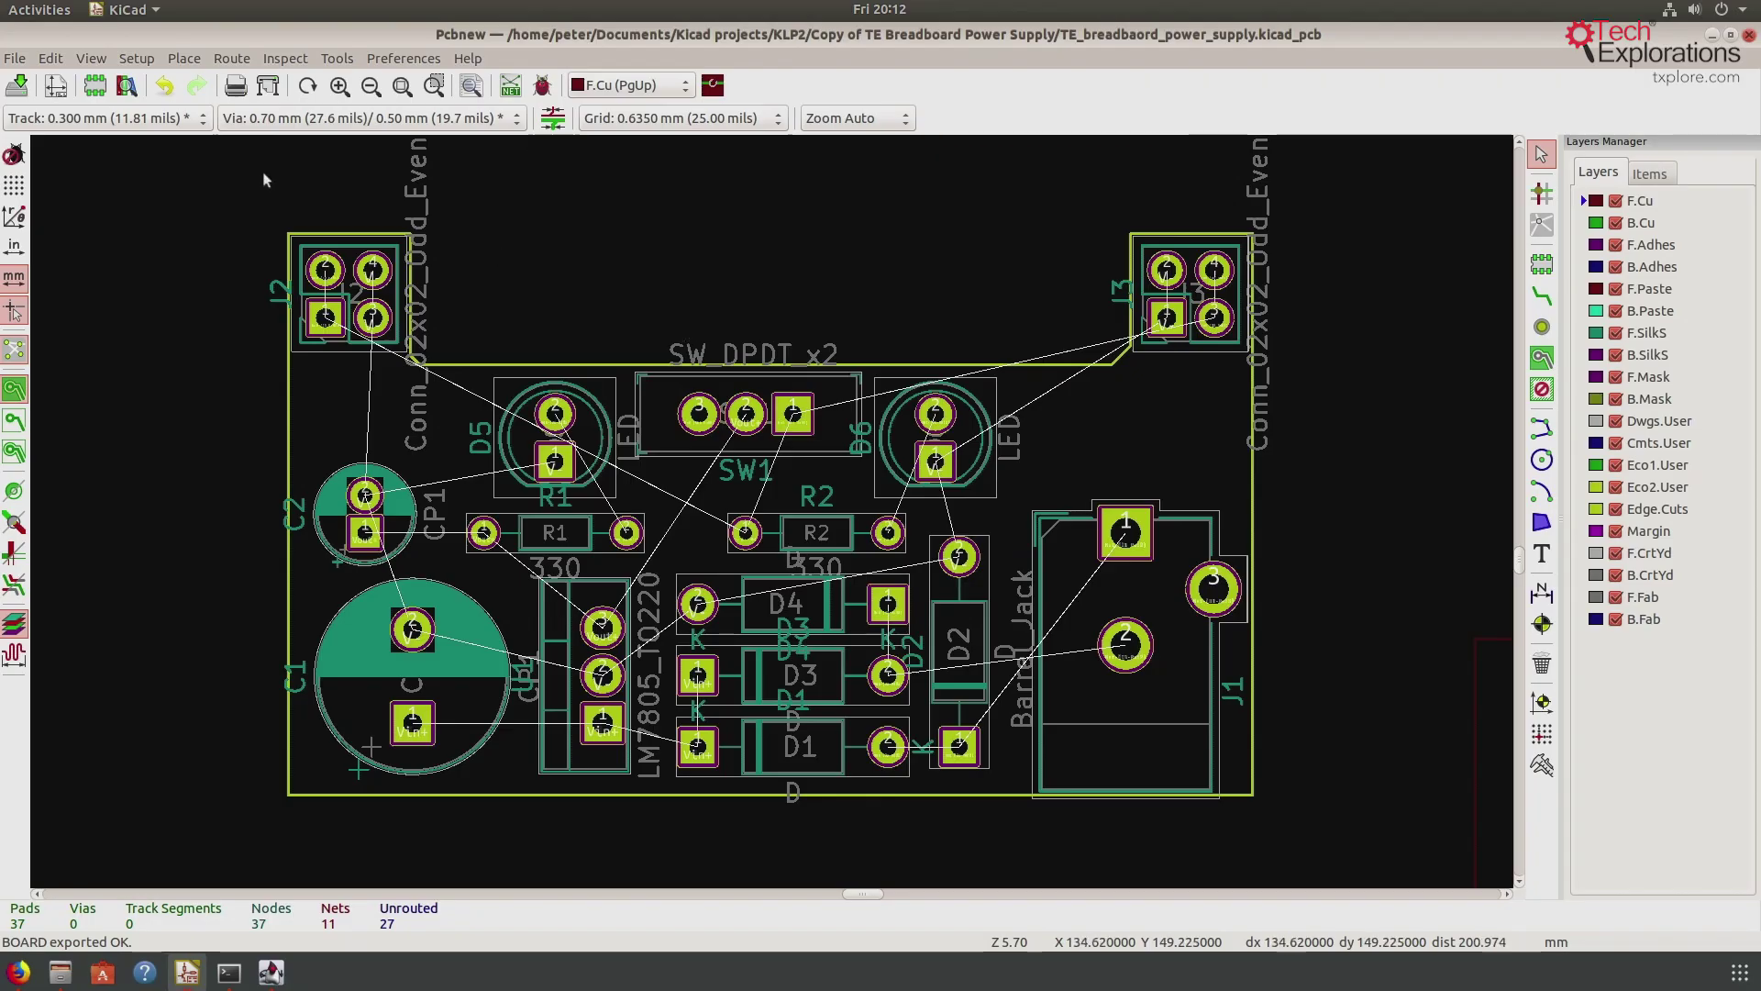
left_click(22, 61)
mouse_move(61, 200)
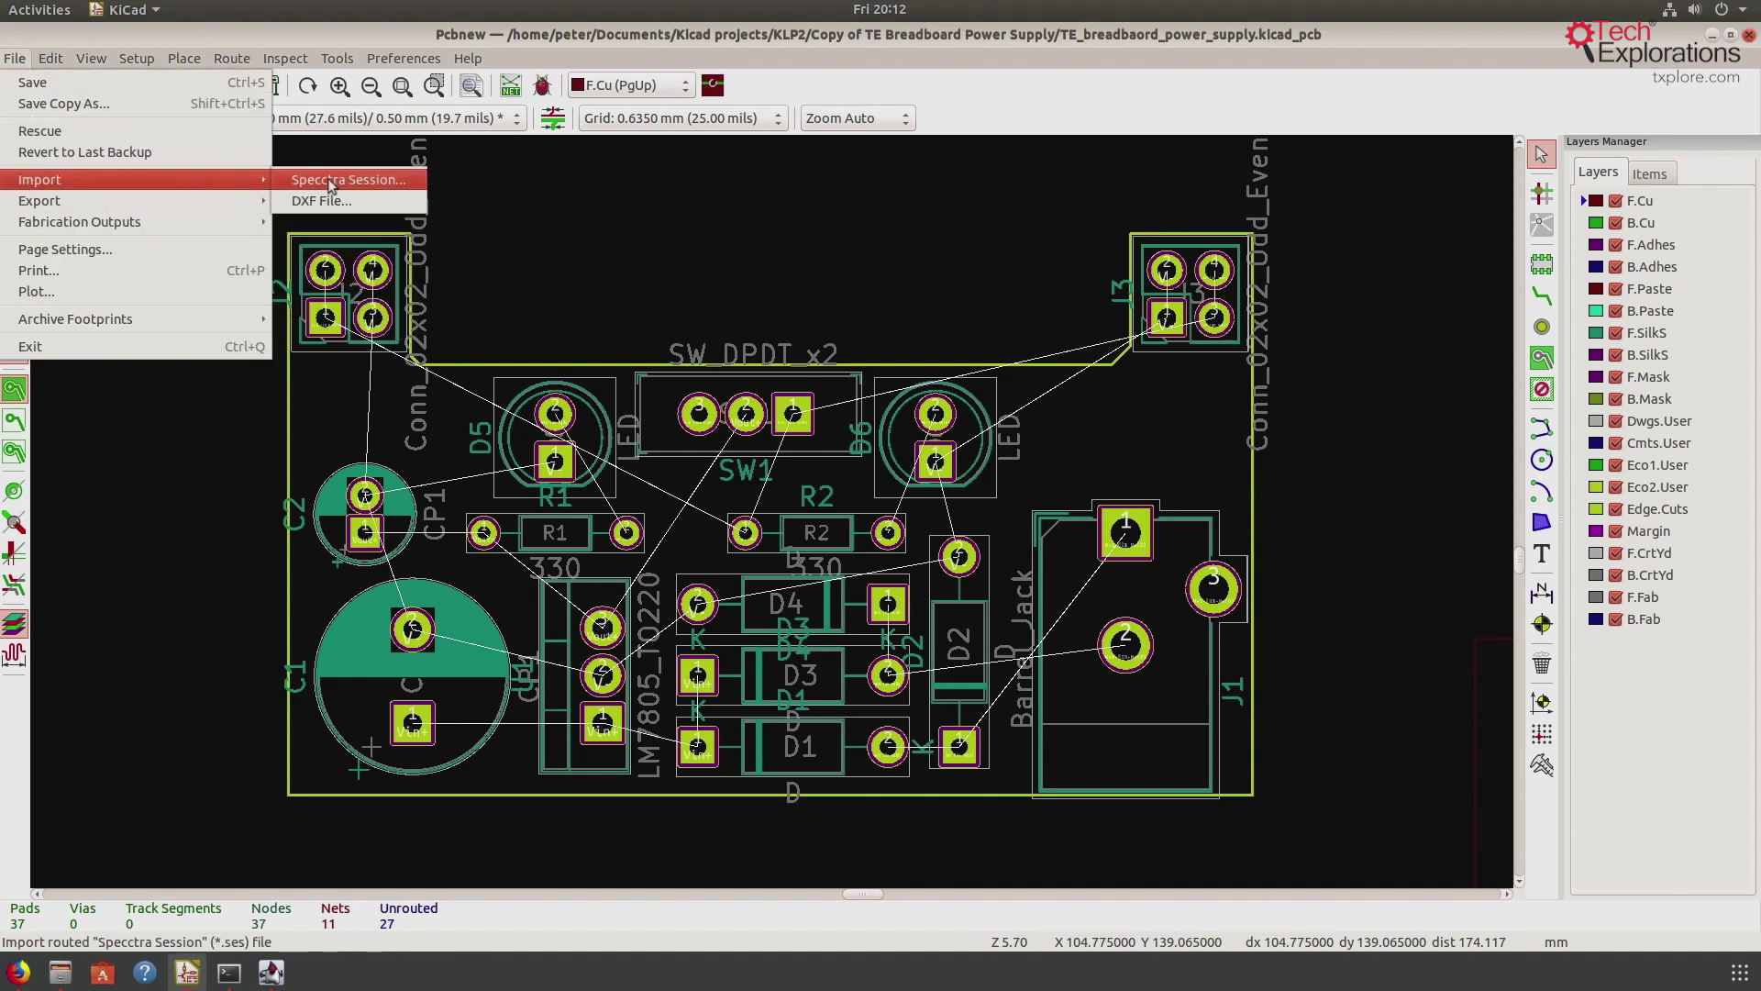
left_click(331, 181)
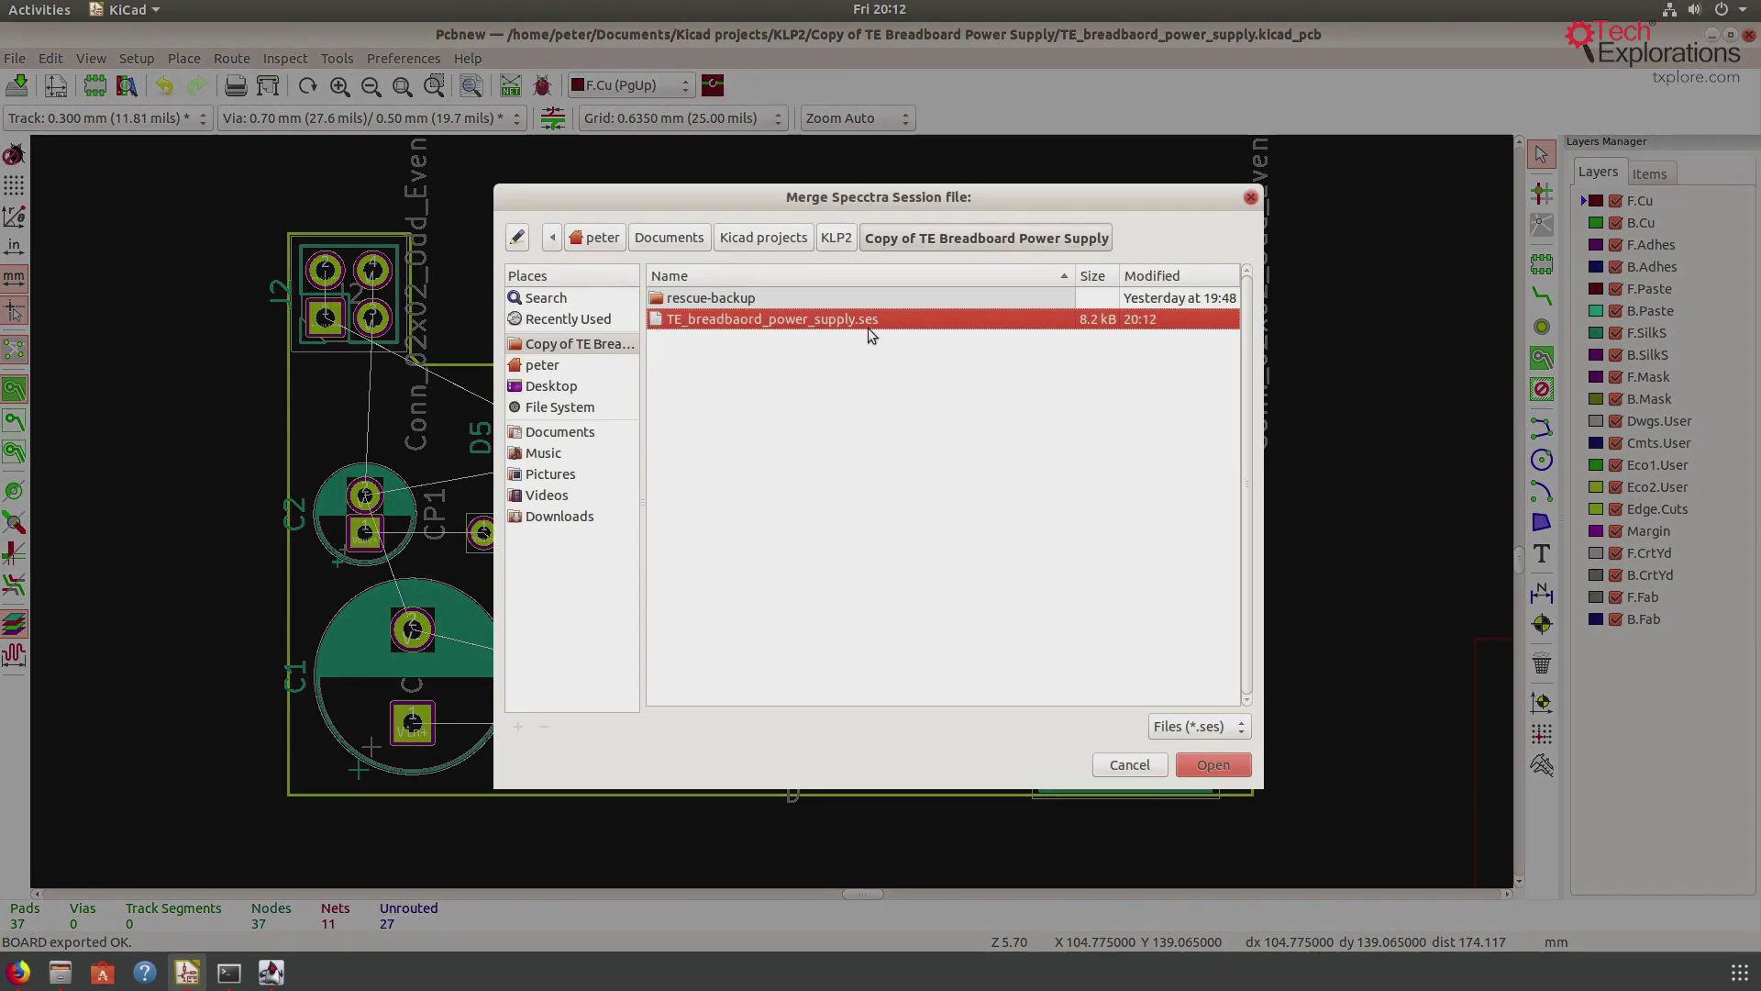
double_click(745, 323)
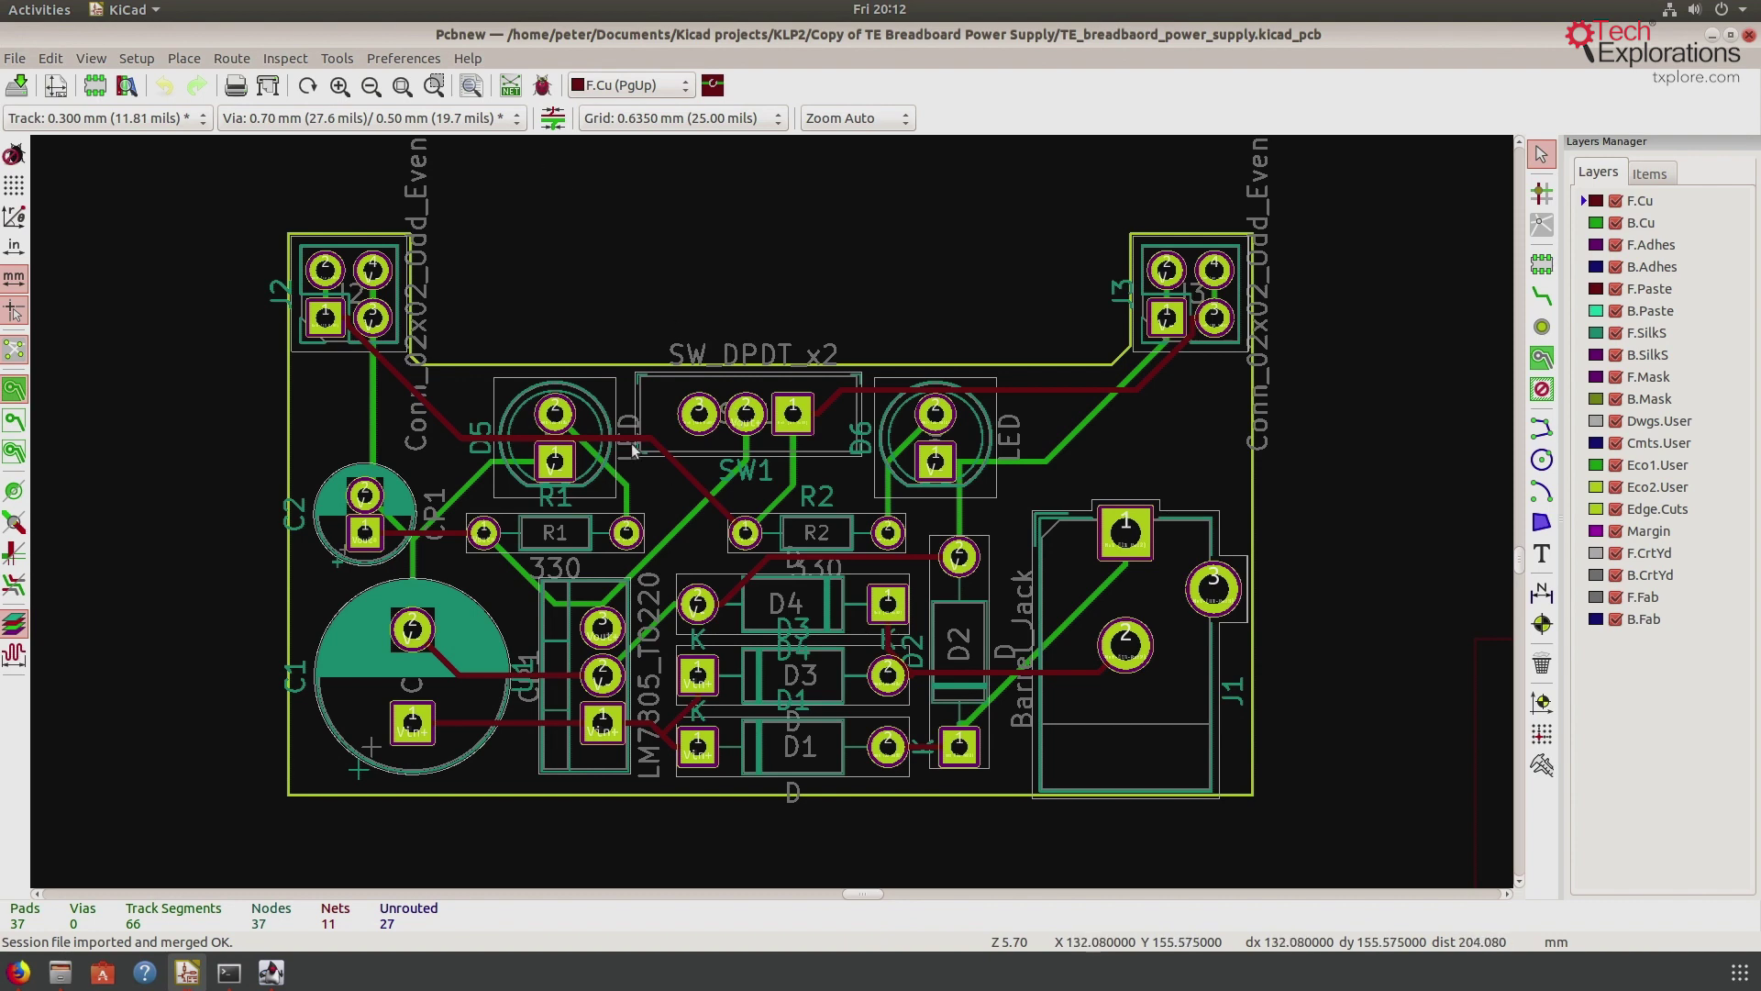
left_click(541, 87)
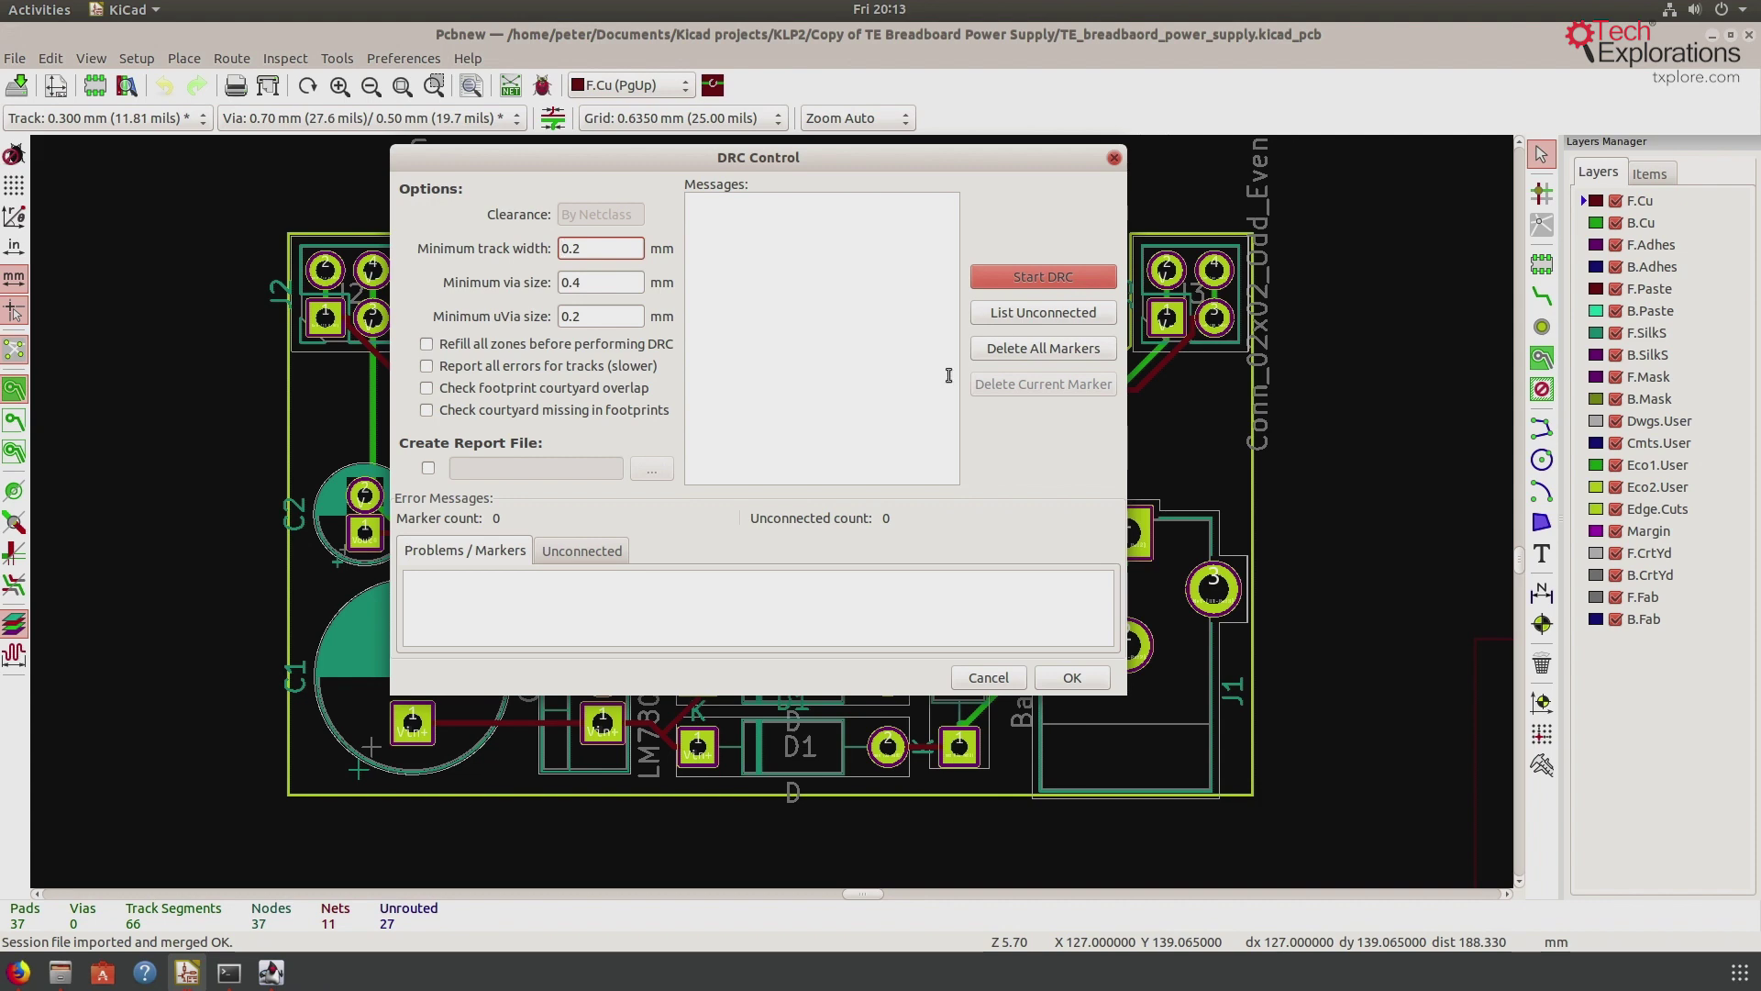
Run the design rule check, getting 0 markers and 0 unconnected items, then close it
left_click(1016, 277)
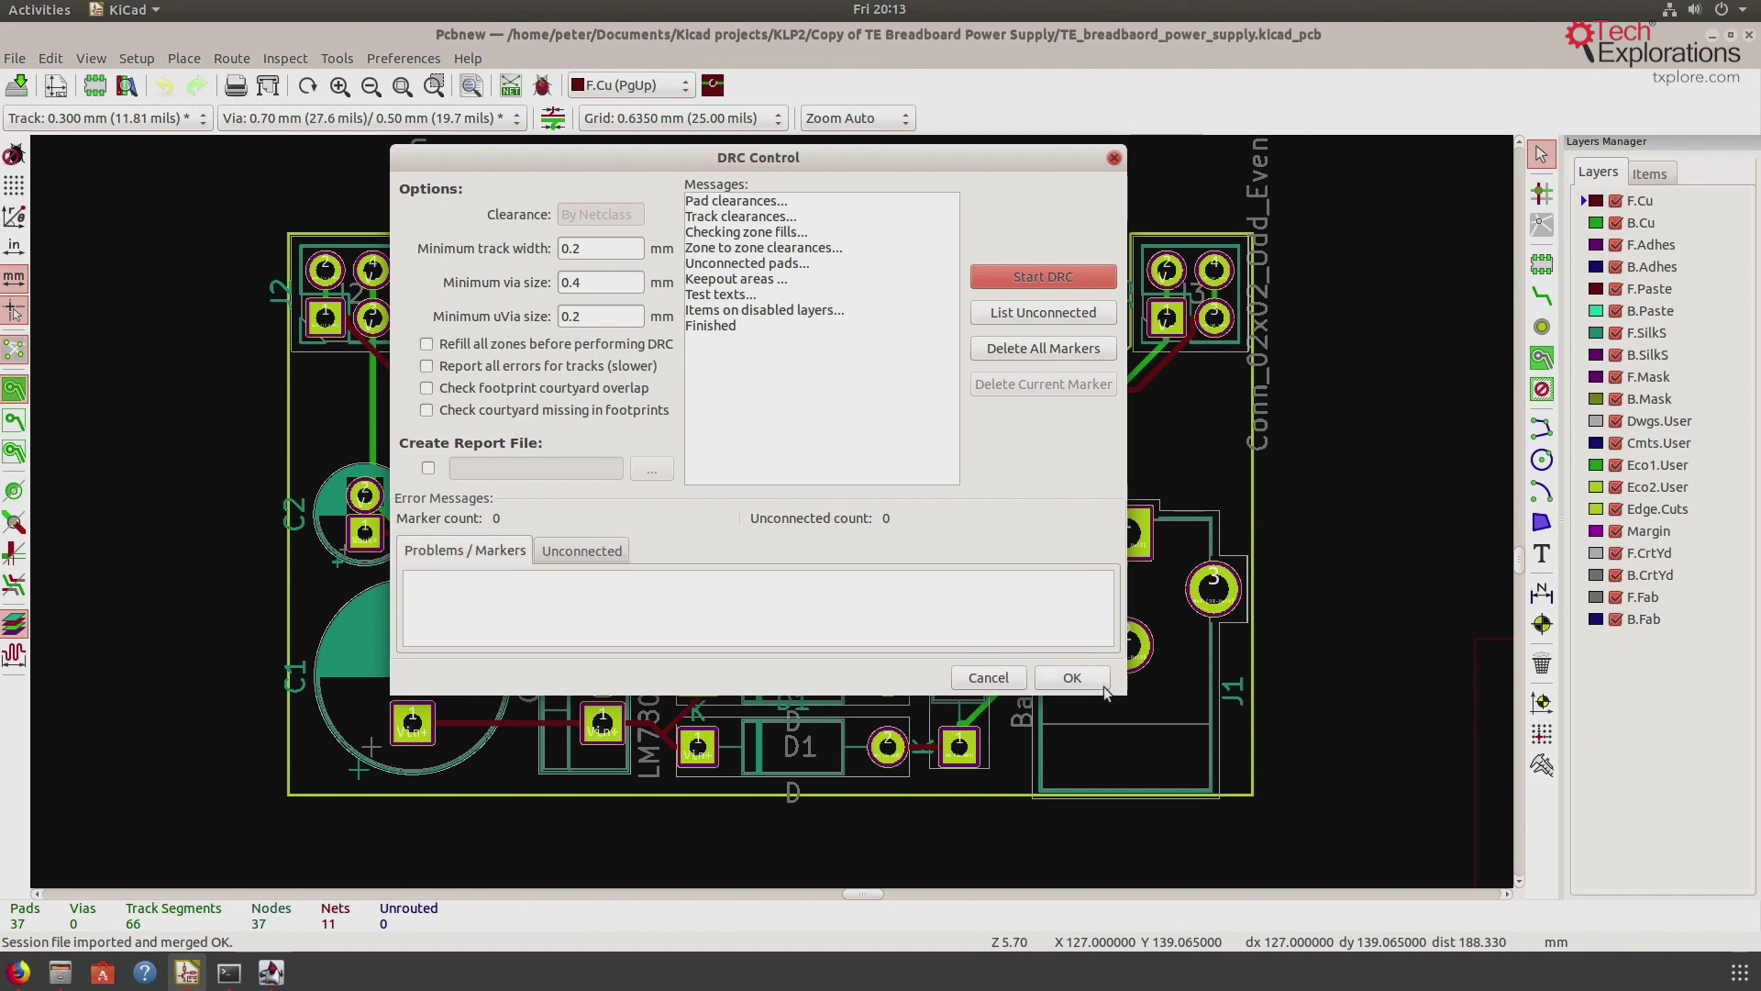
left_click(1072, 677)
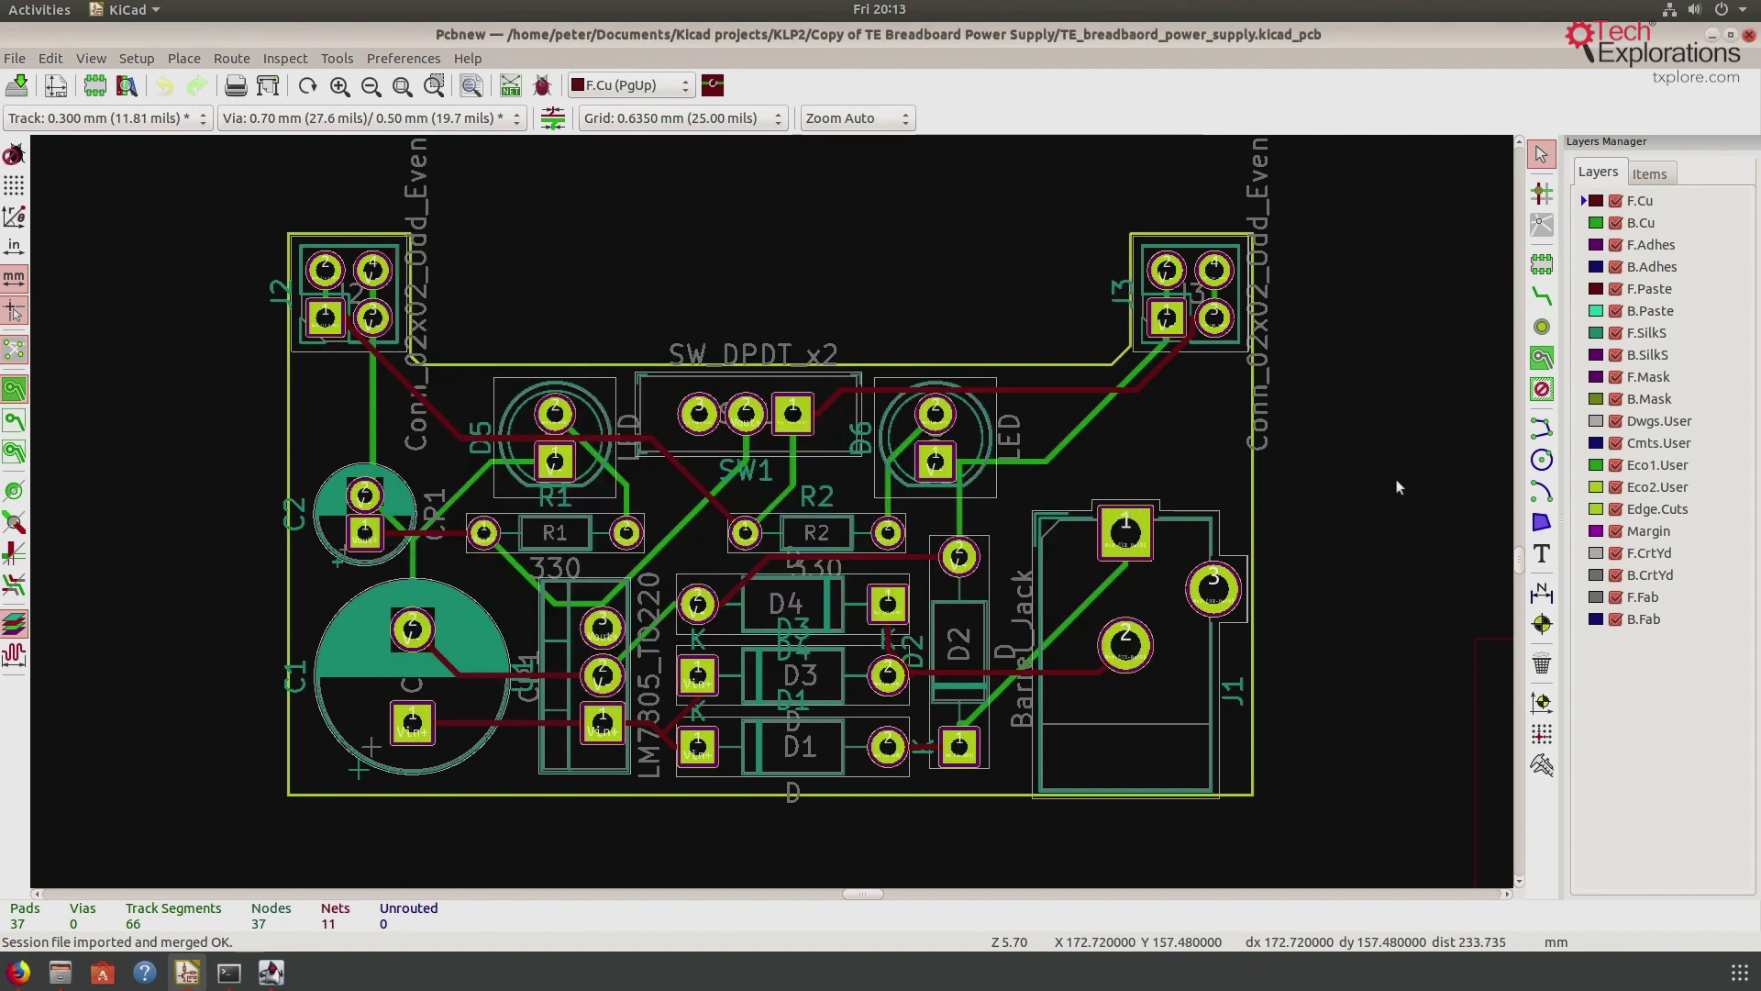